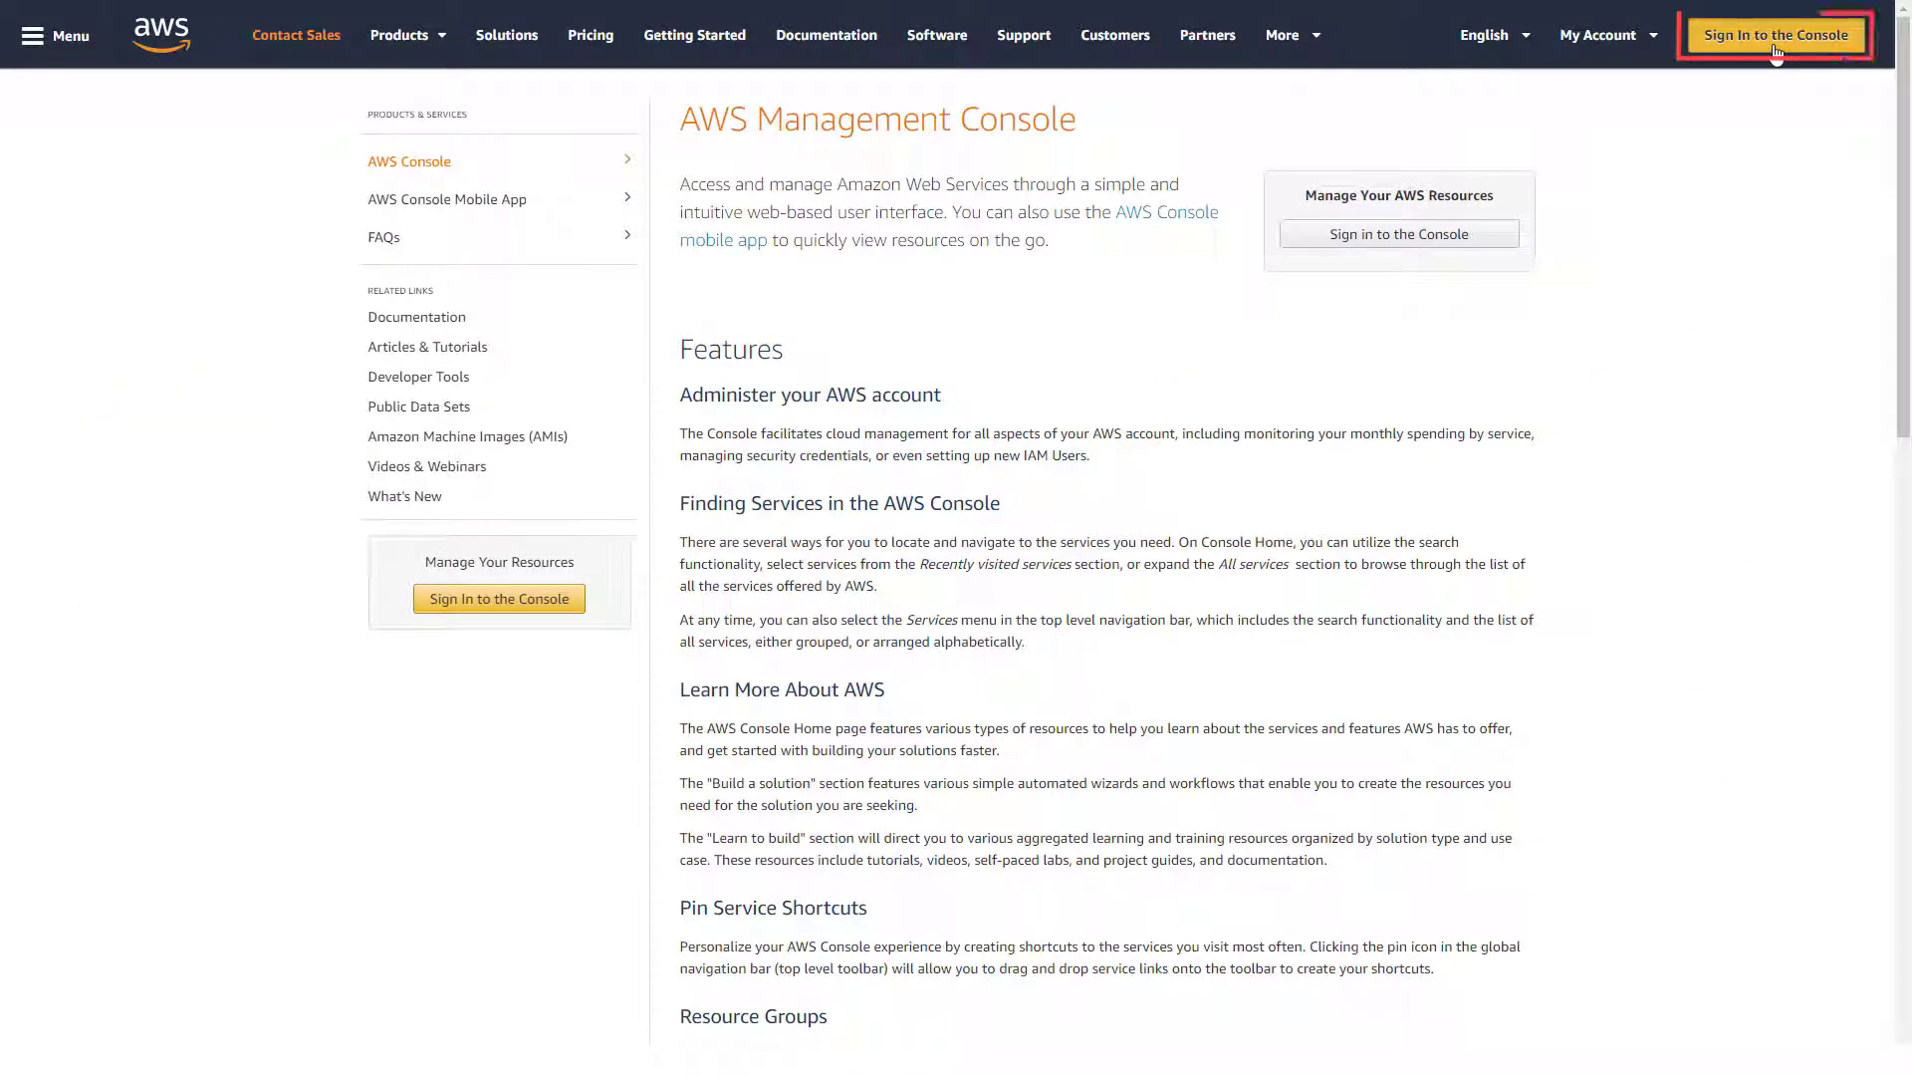
# - Sign in to the console as the IAM user with password and MFA code
pyautogui.click(1778, 34)
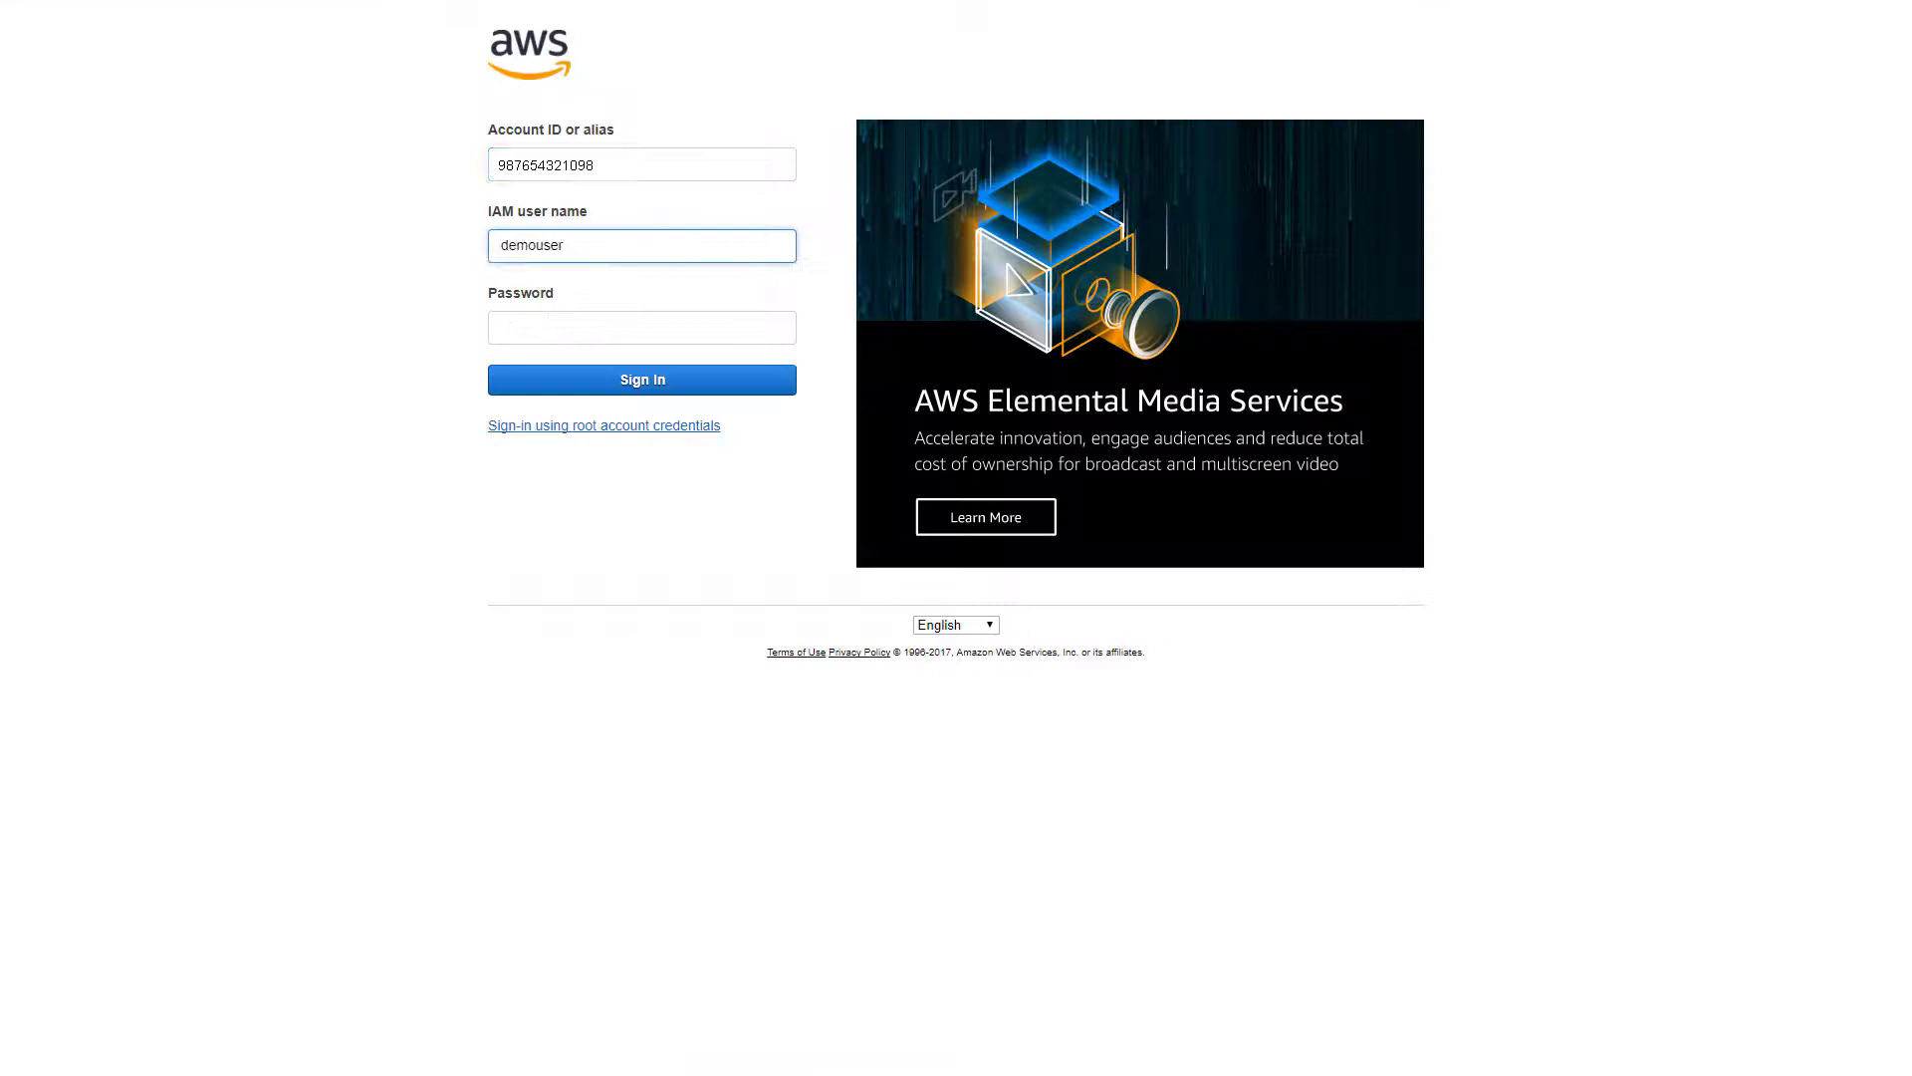
pyautogui.click(627, 382)
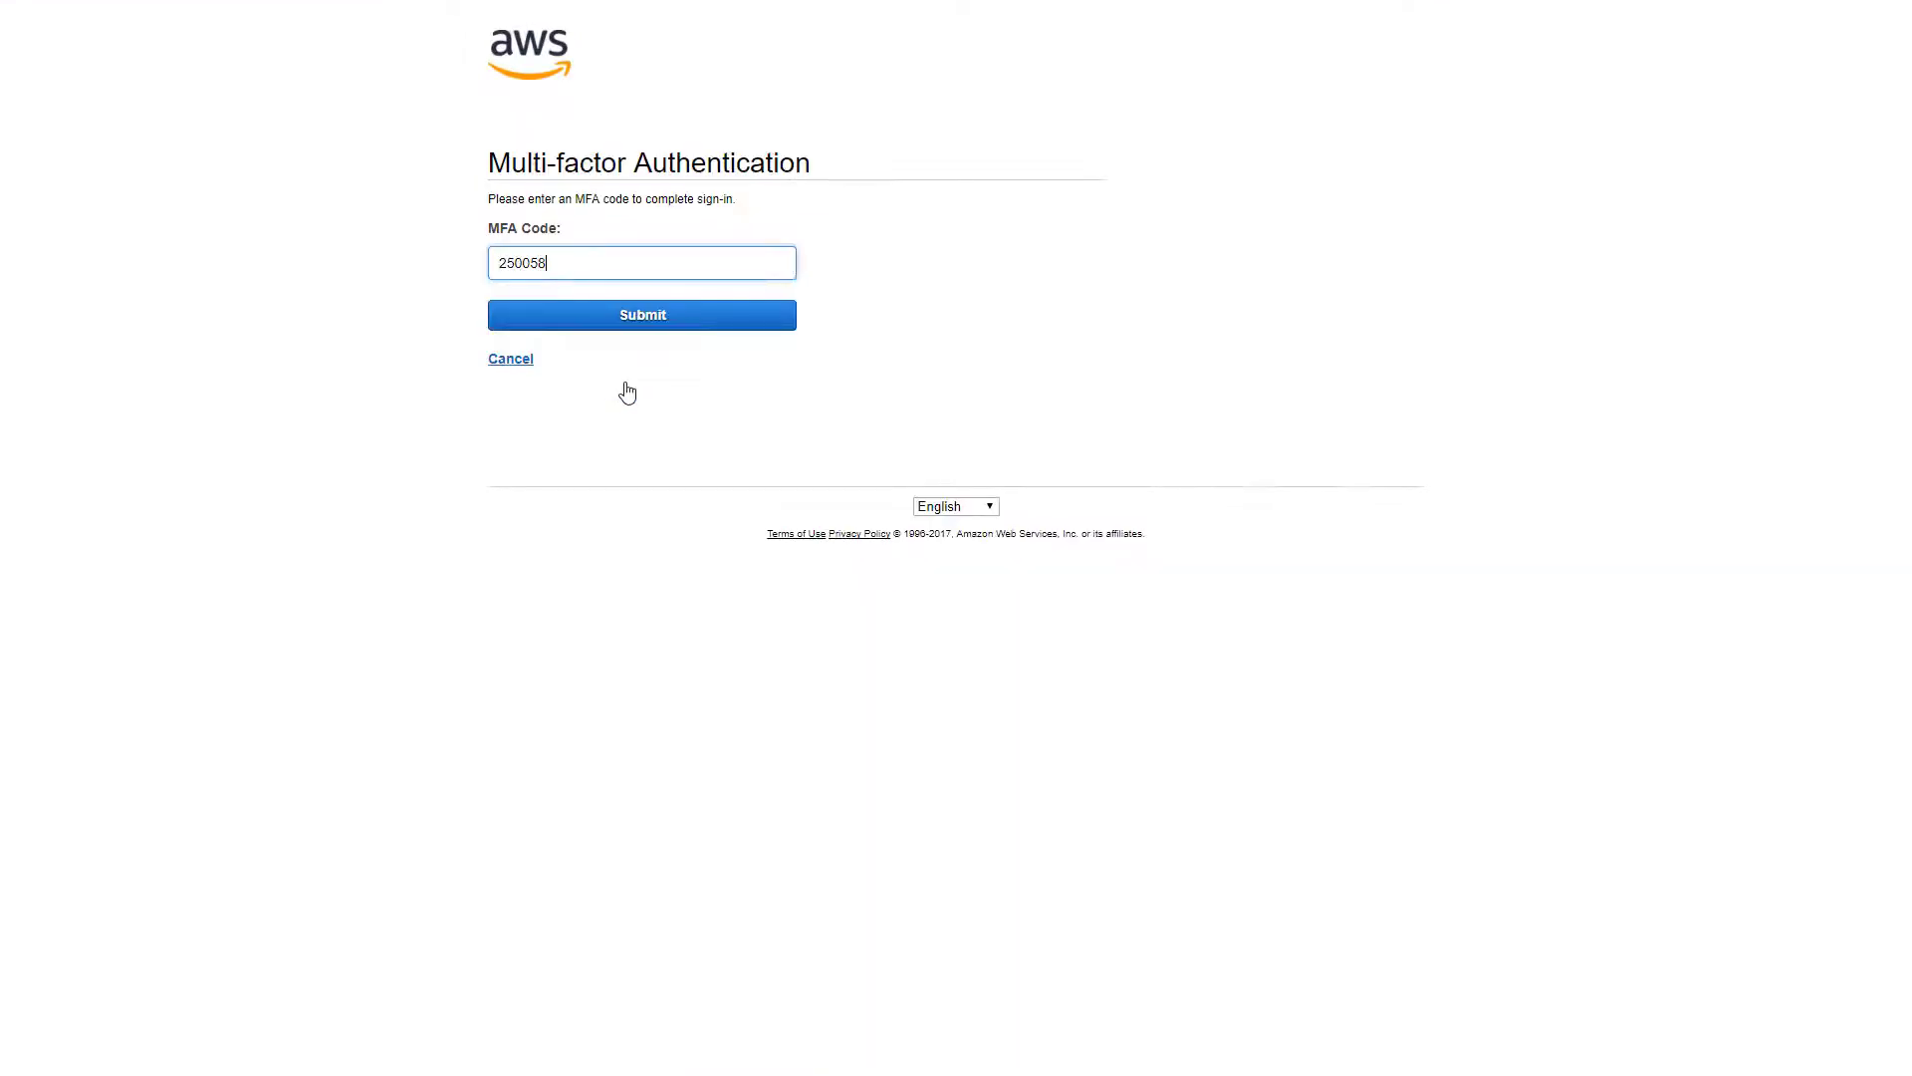
pyautogui.click(673, 324)
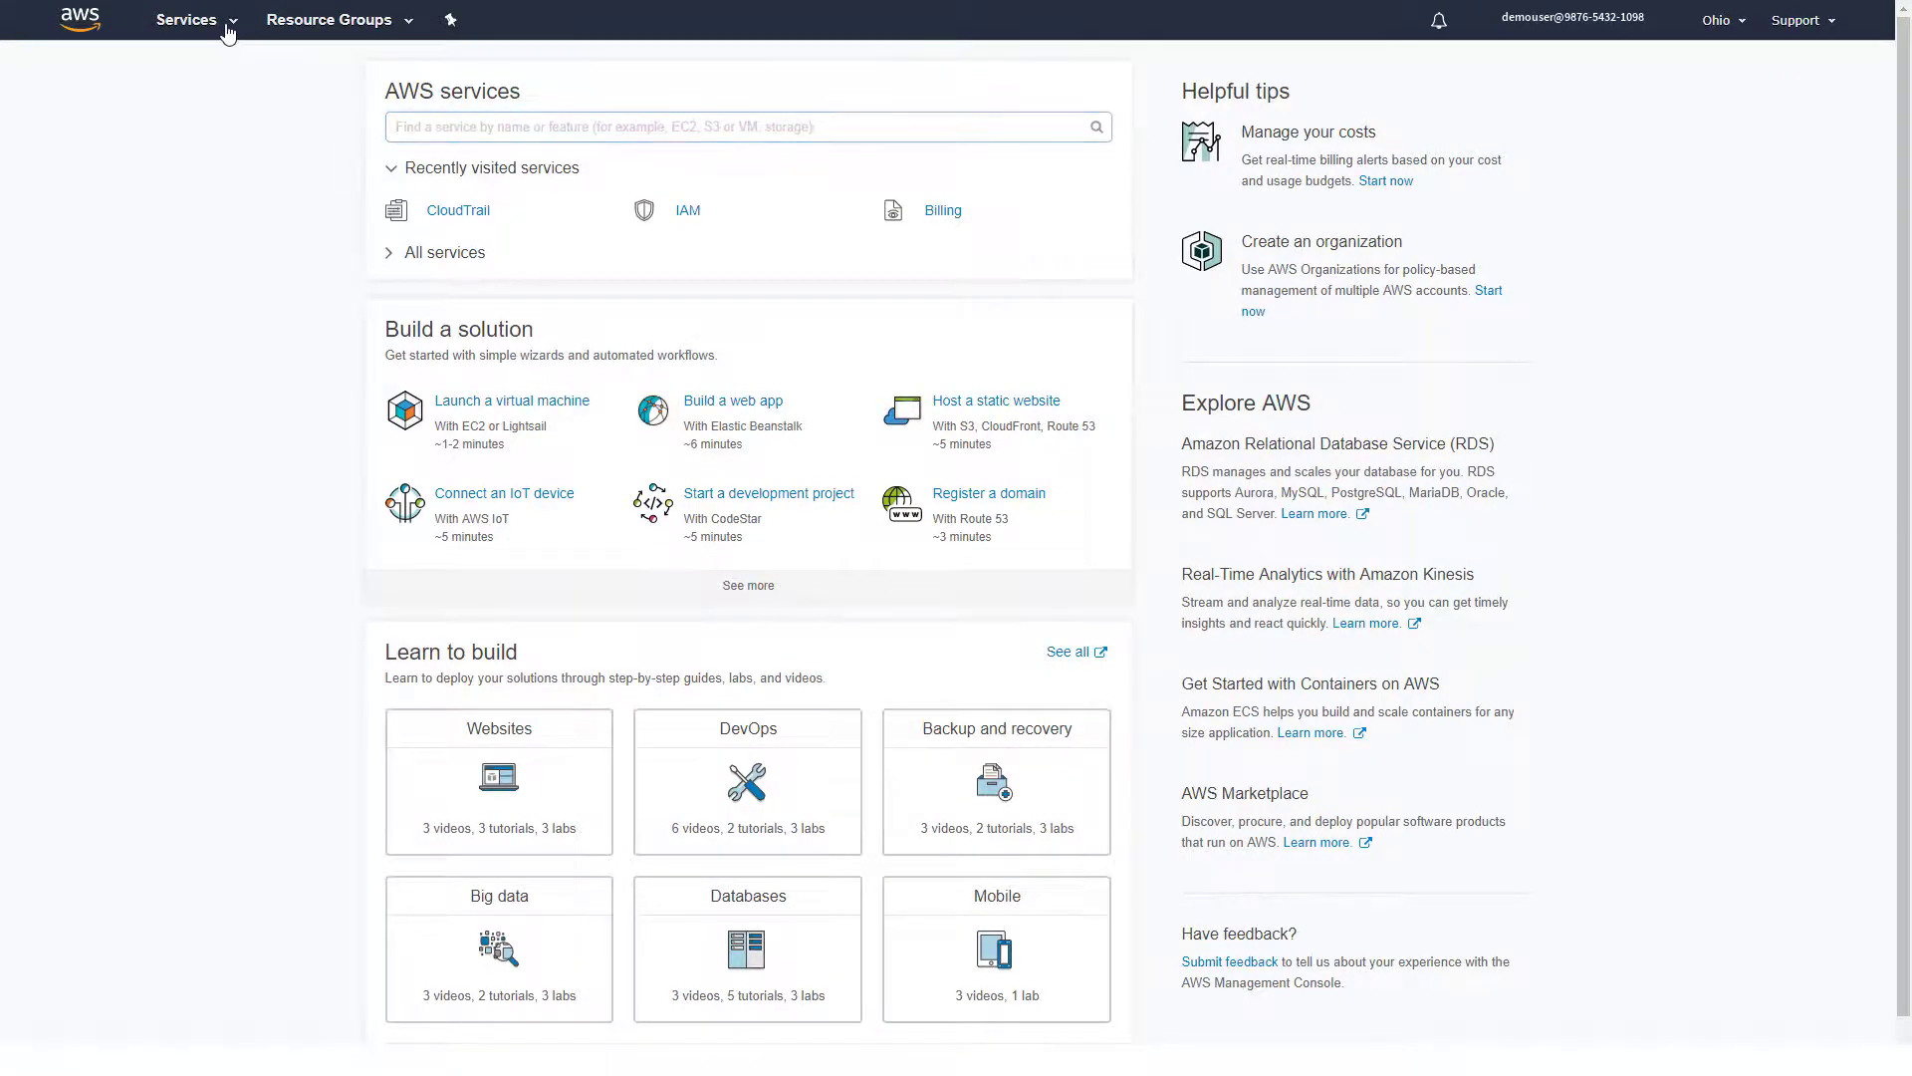
# - Go to CloudTrail from the Services menu and view its empty Trails list
pyautogui.click(194, 20)
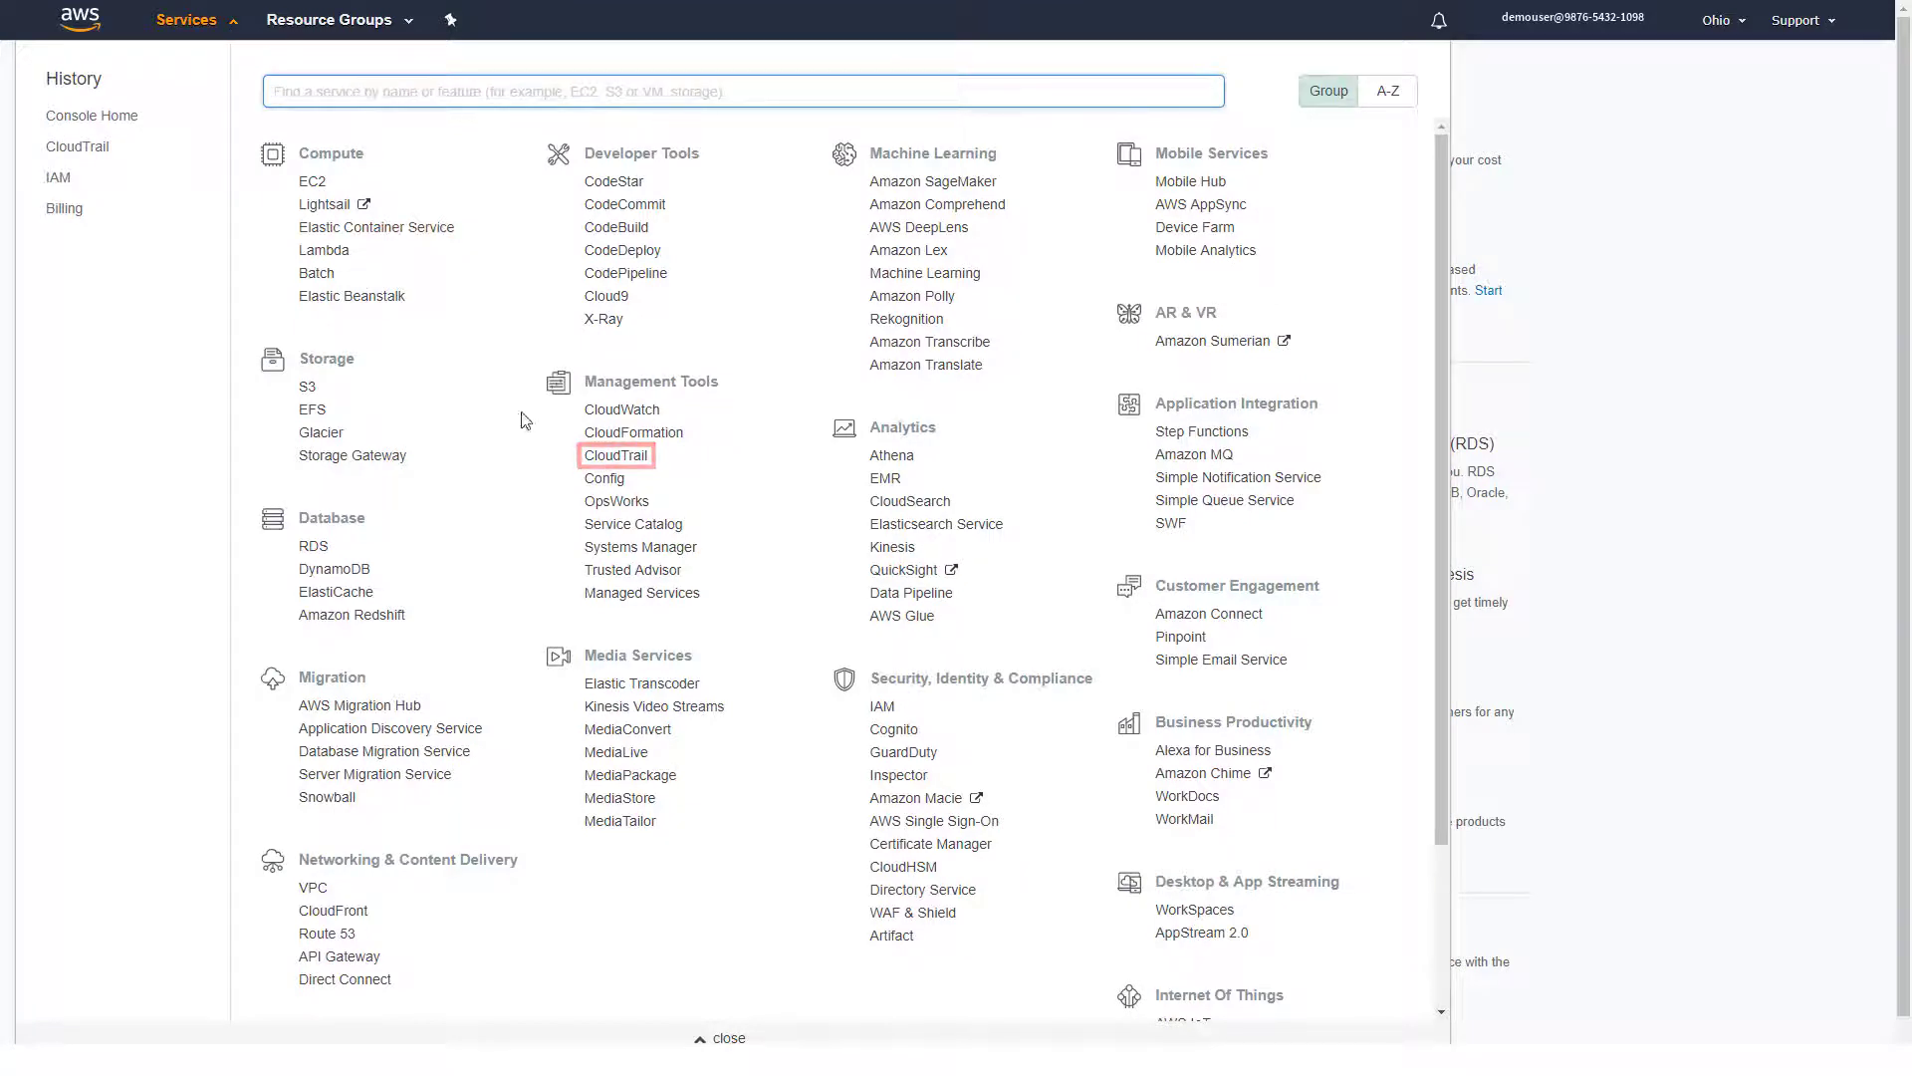
pyautogui.click(614, 455)
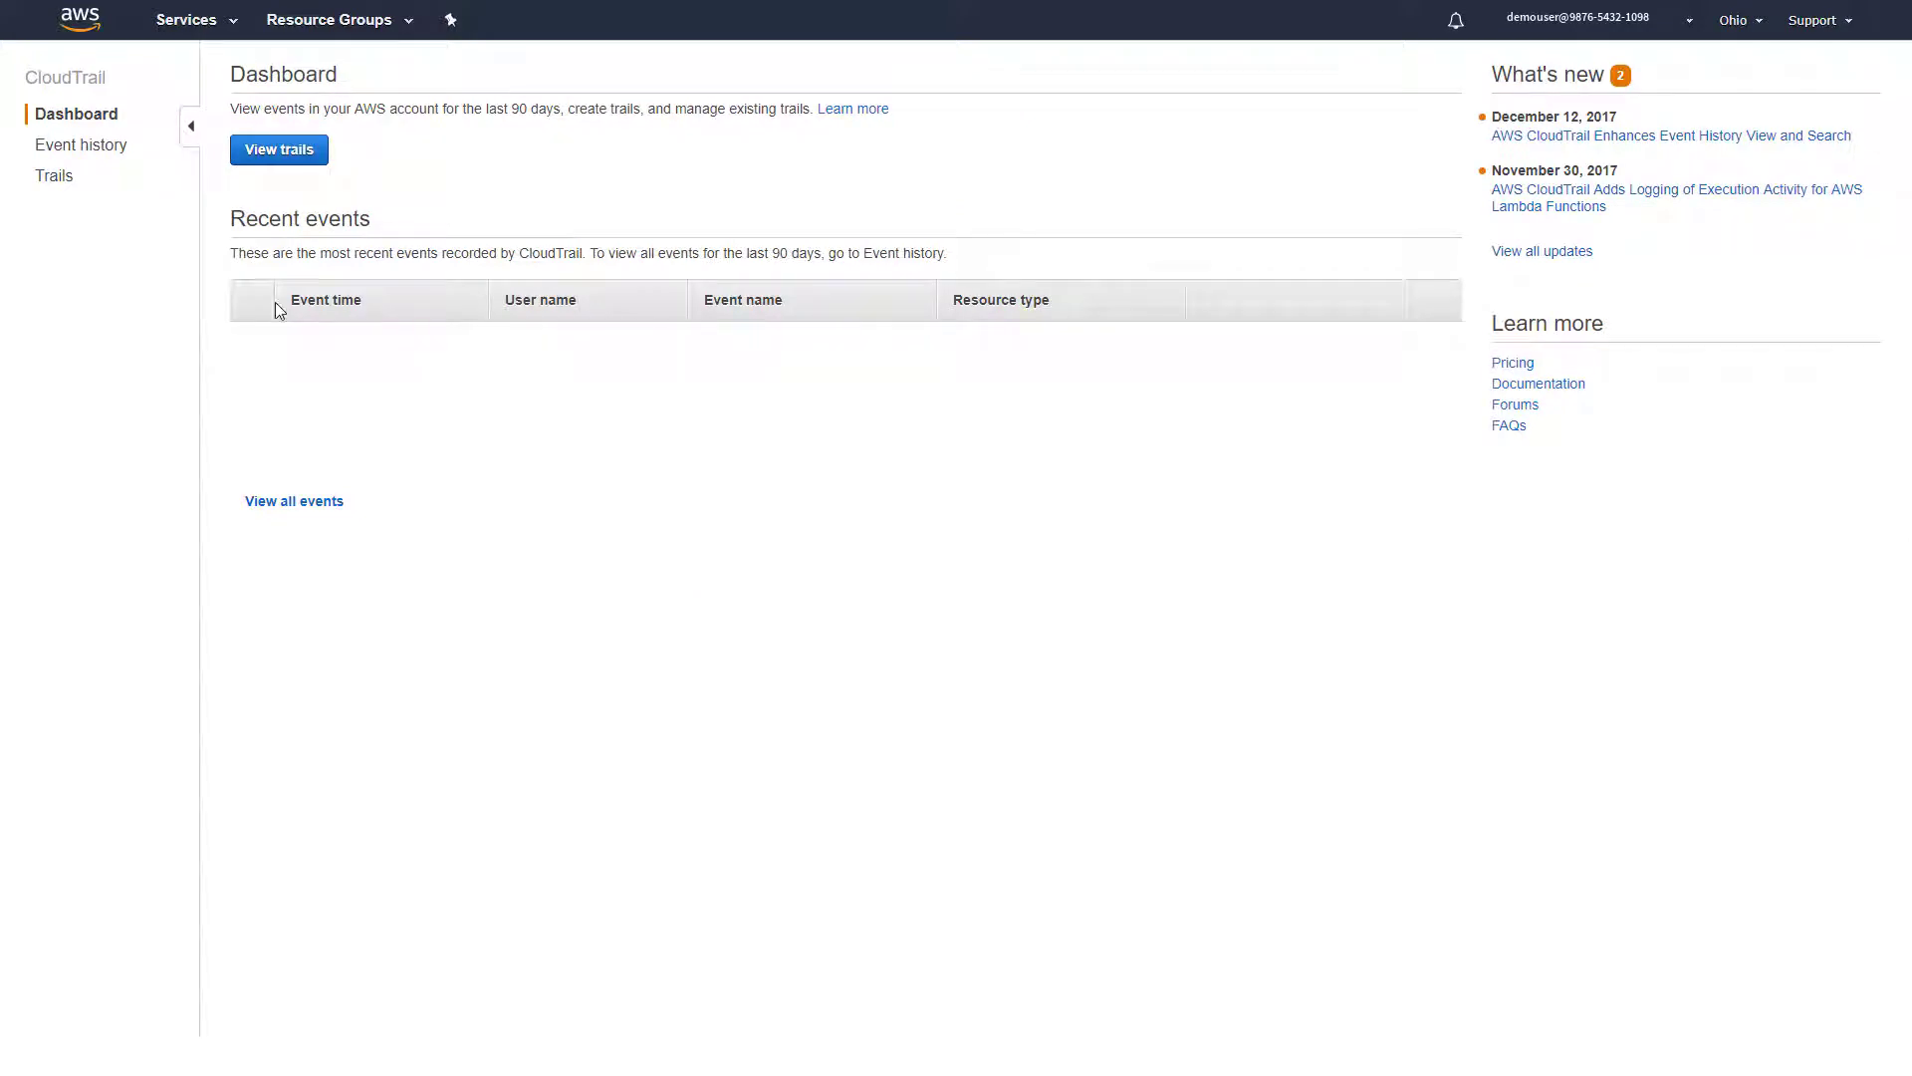
pyautogui.click(56, 176)
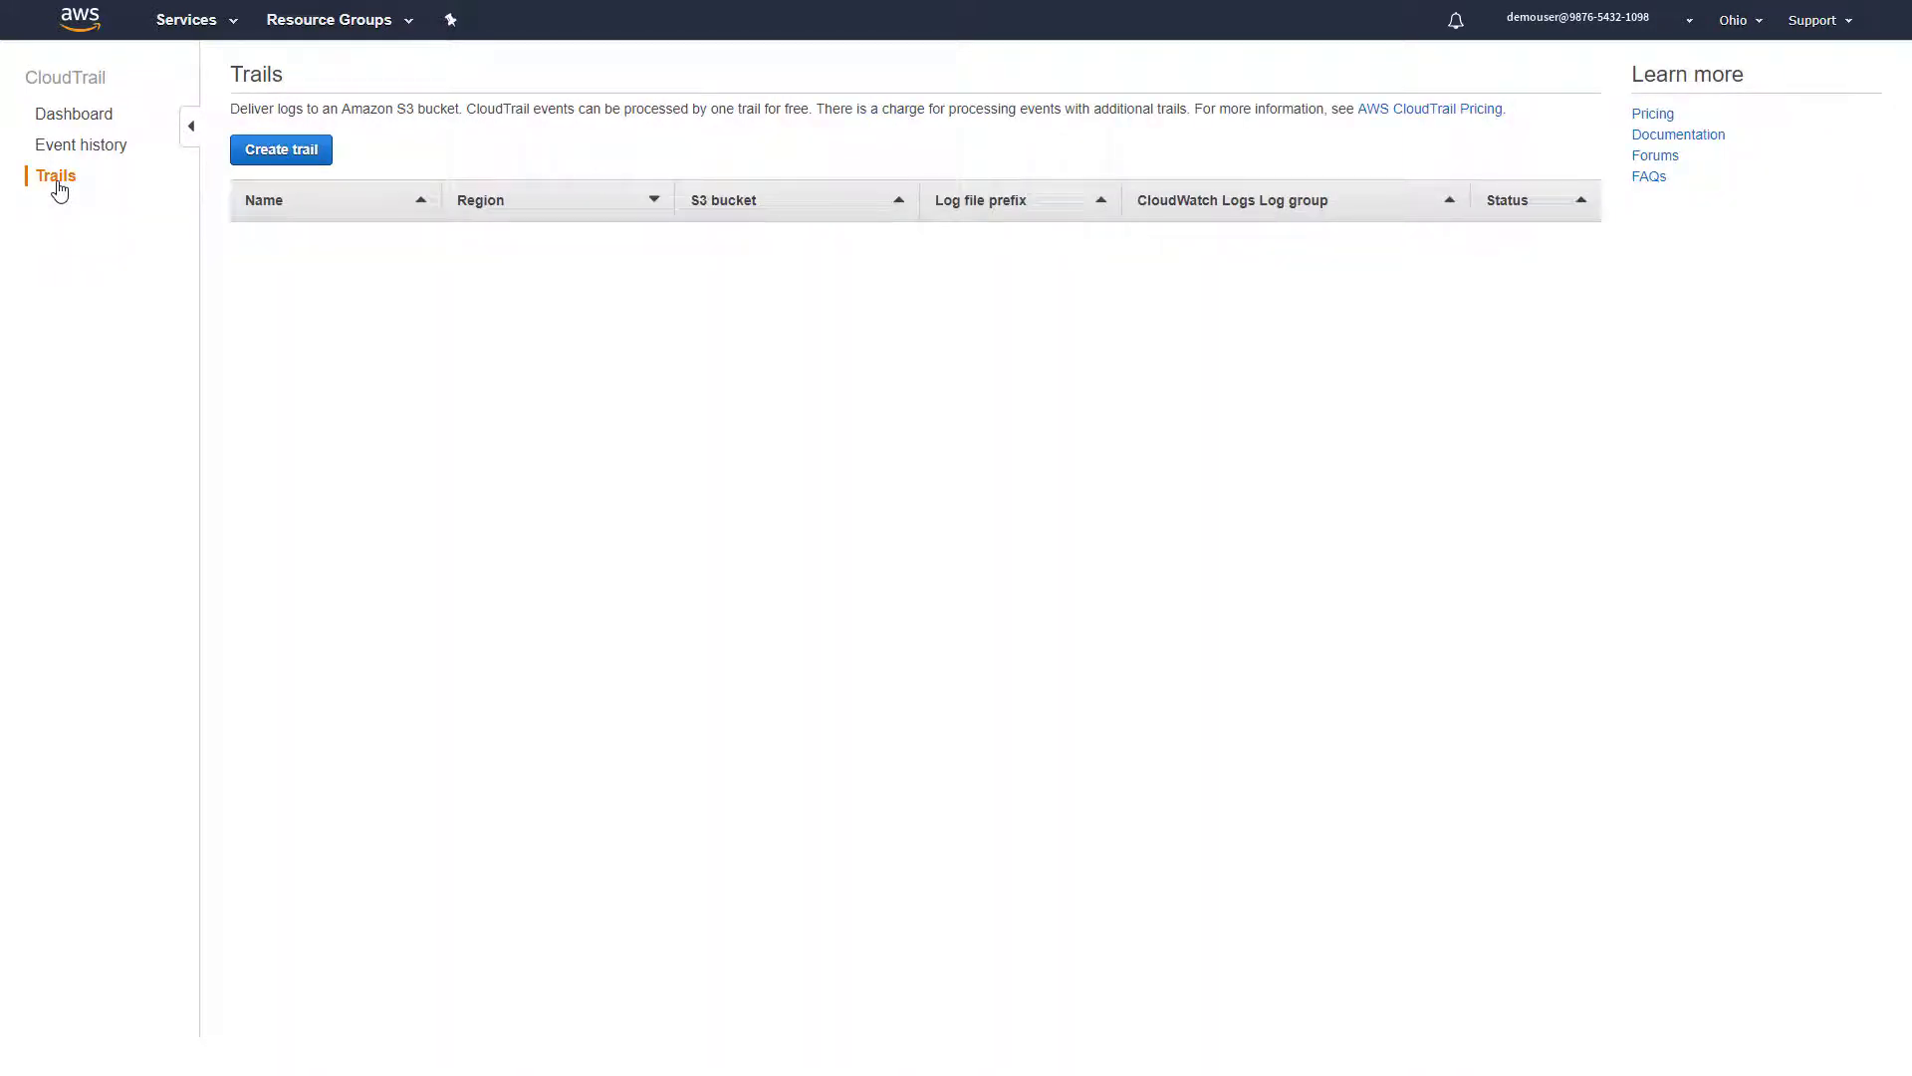
# - Start trail targetcloudtrail-demo for all regions, storing logs in new bucket targets3bucket-demo
pyautogui.click(273, 153)
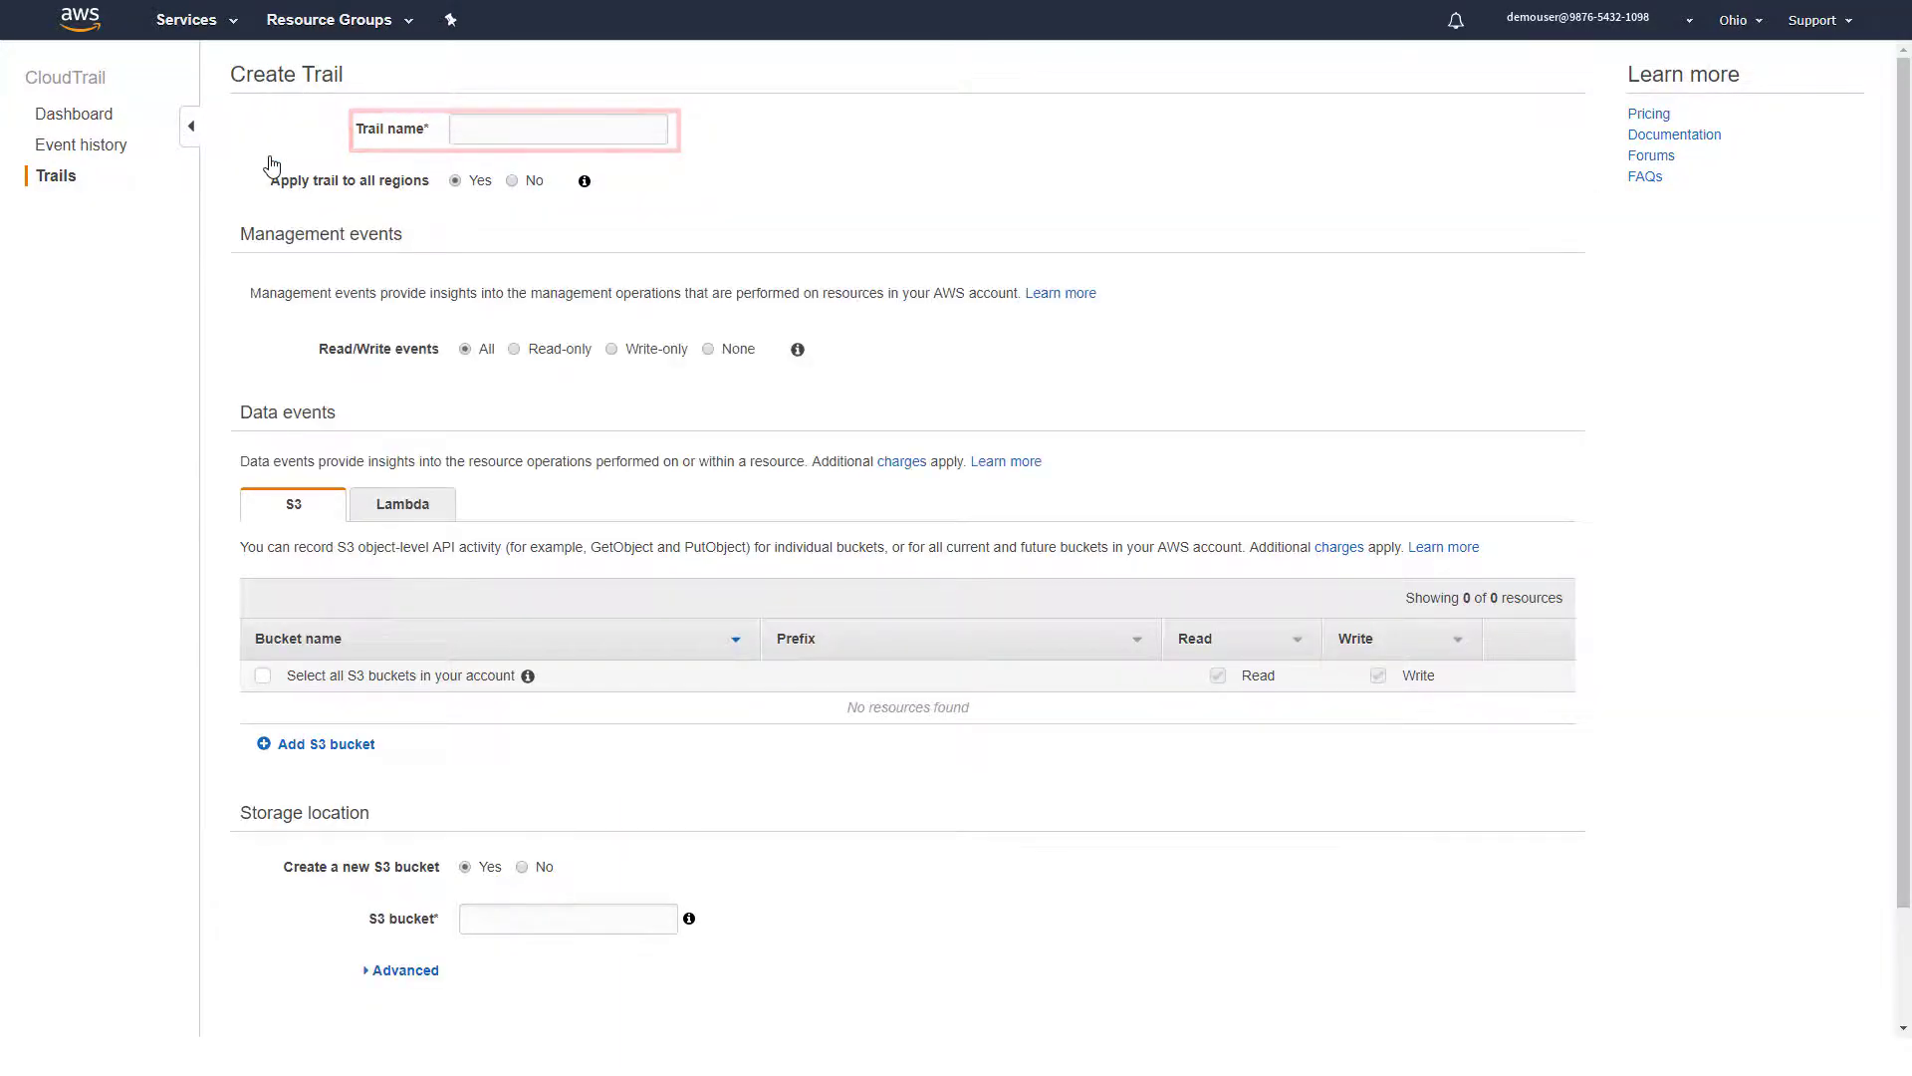
pyautogui.click(469, 133)
pyautogui.write('targetcloudtrail-demo')
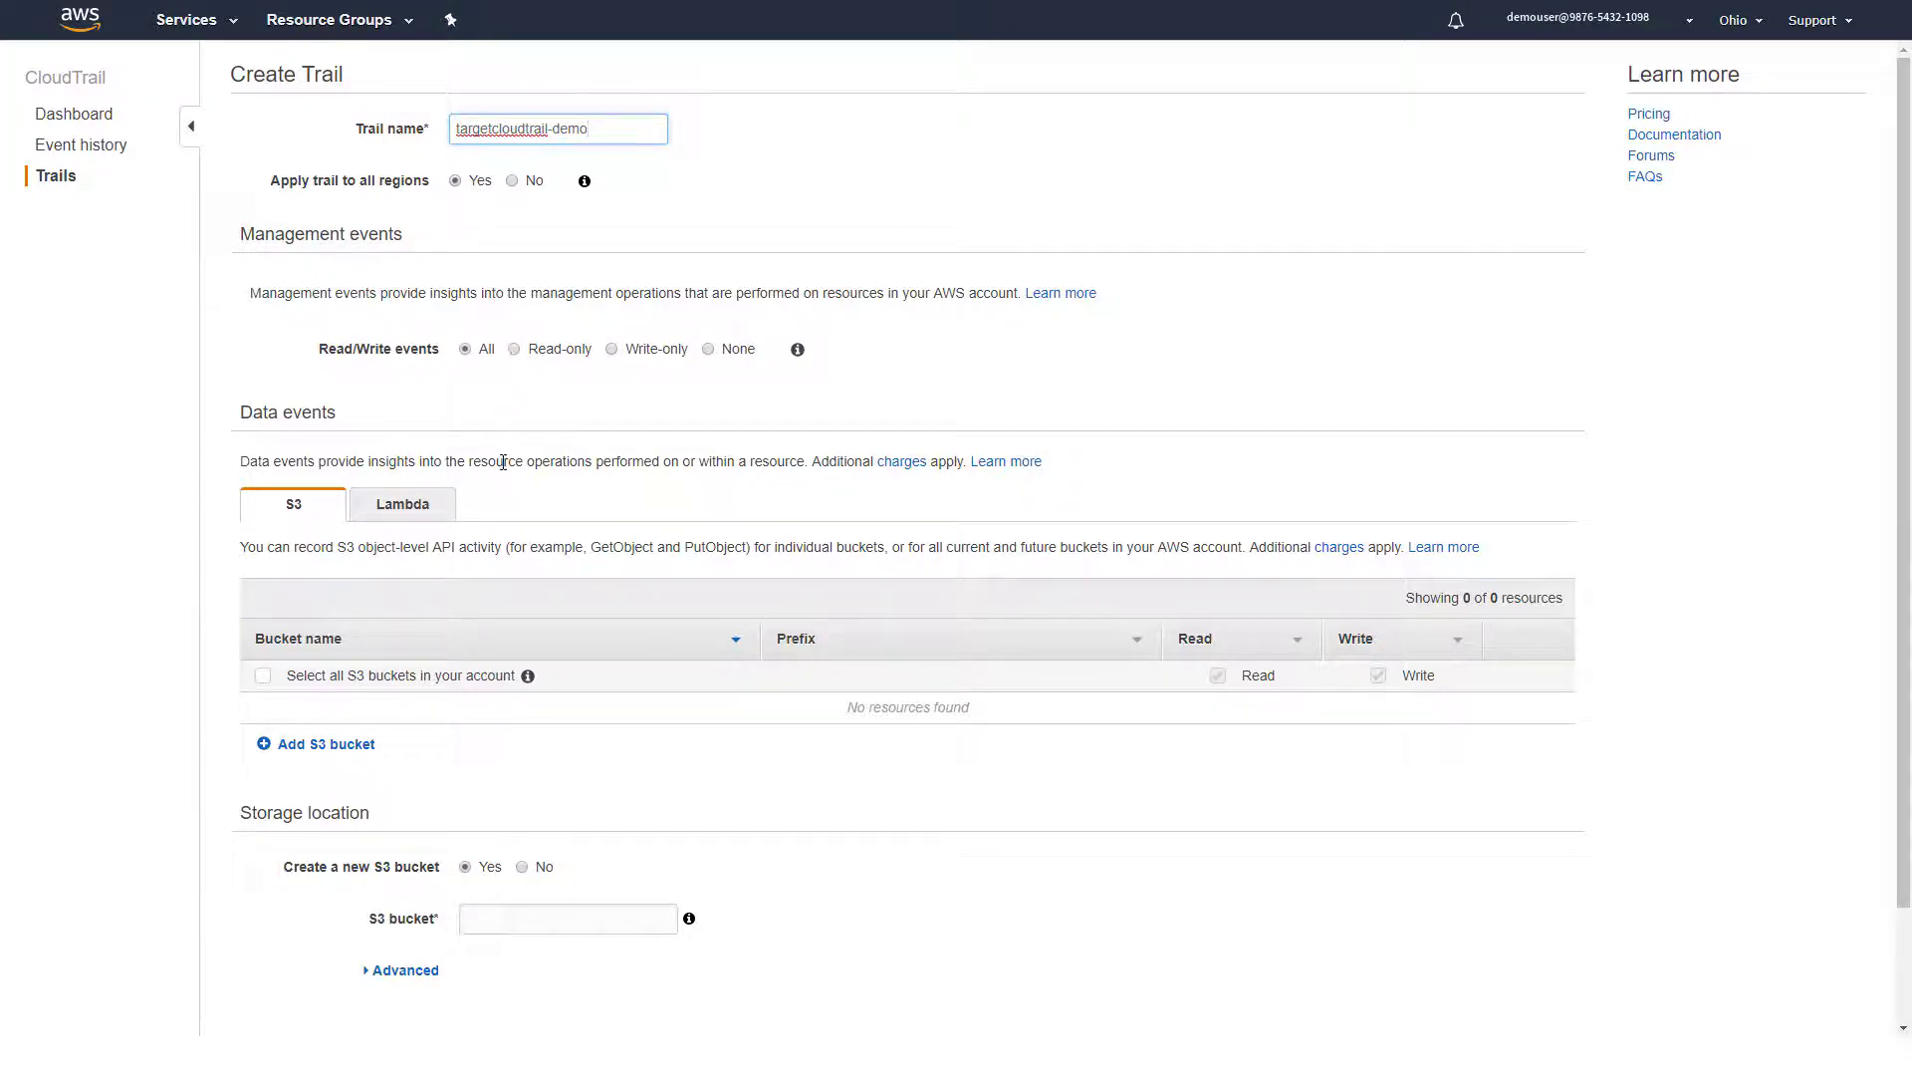
pyautogui.click(522, 866)
pyautogui.scroll(-2, 519, 875)
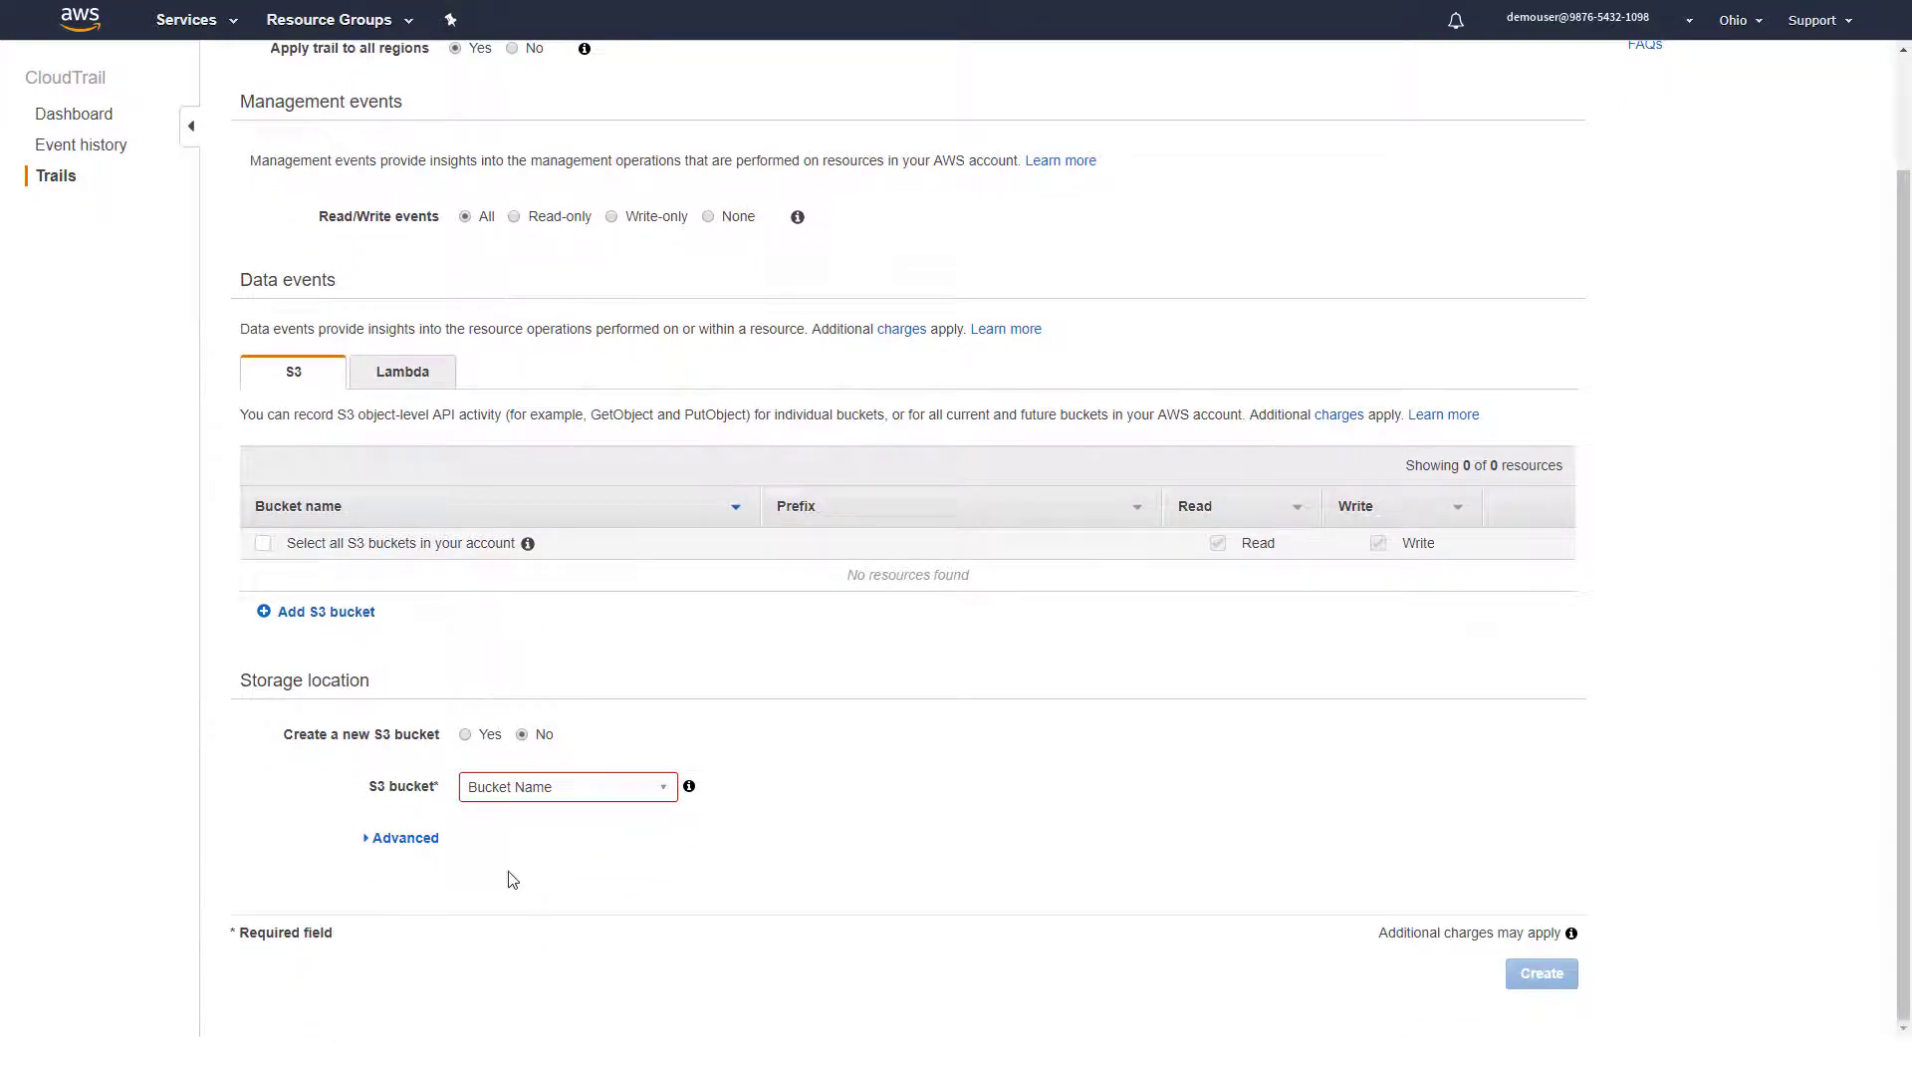
pyautogui.click(368, 838)
pyautogui.scroll(-3, 403, 856)
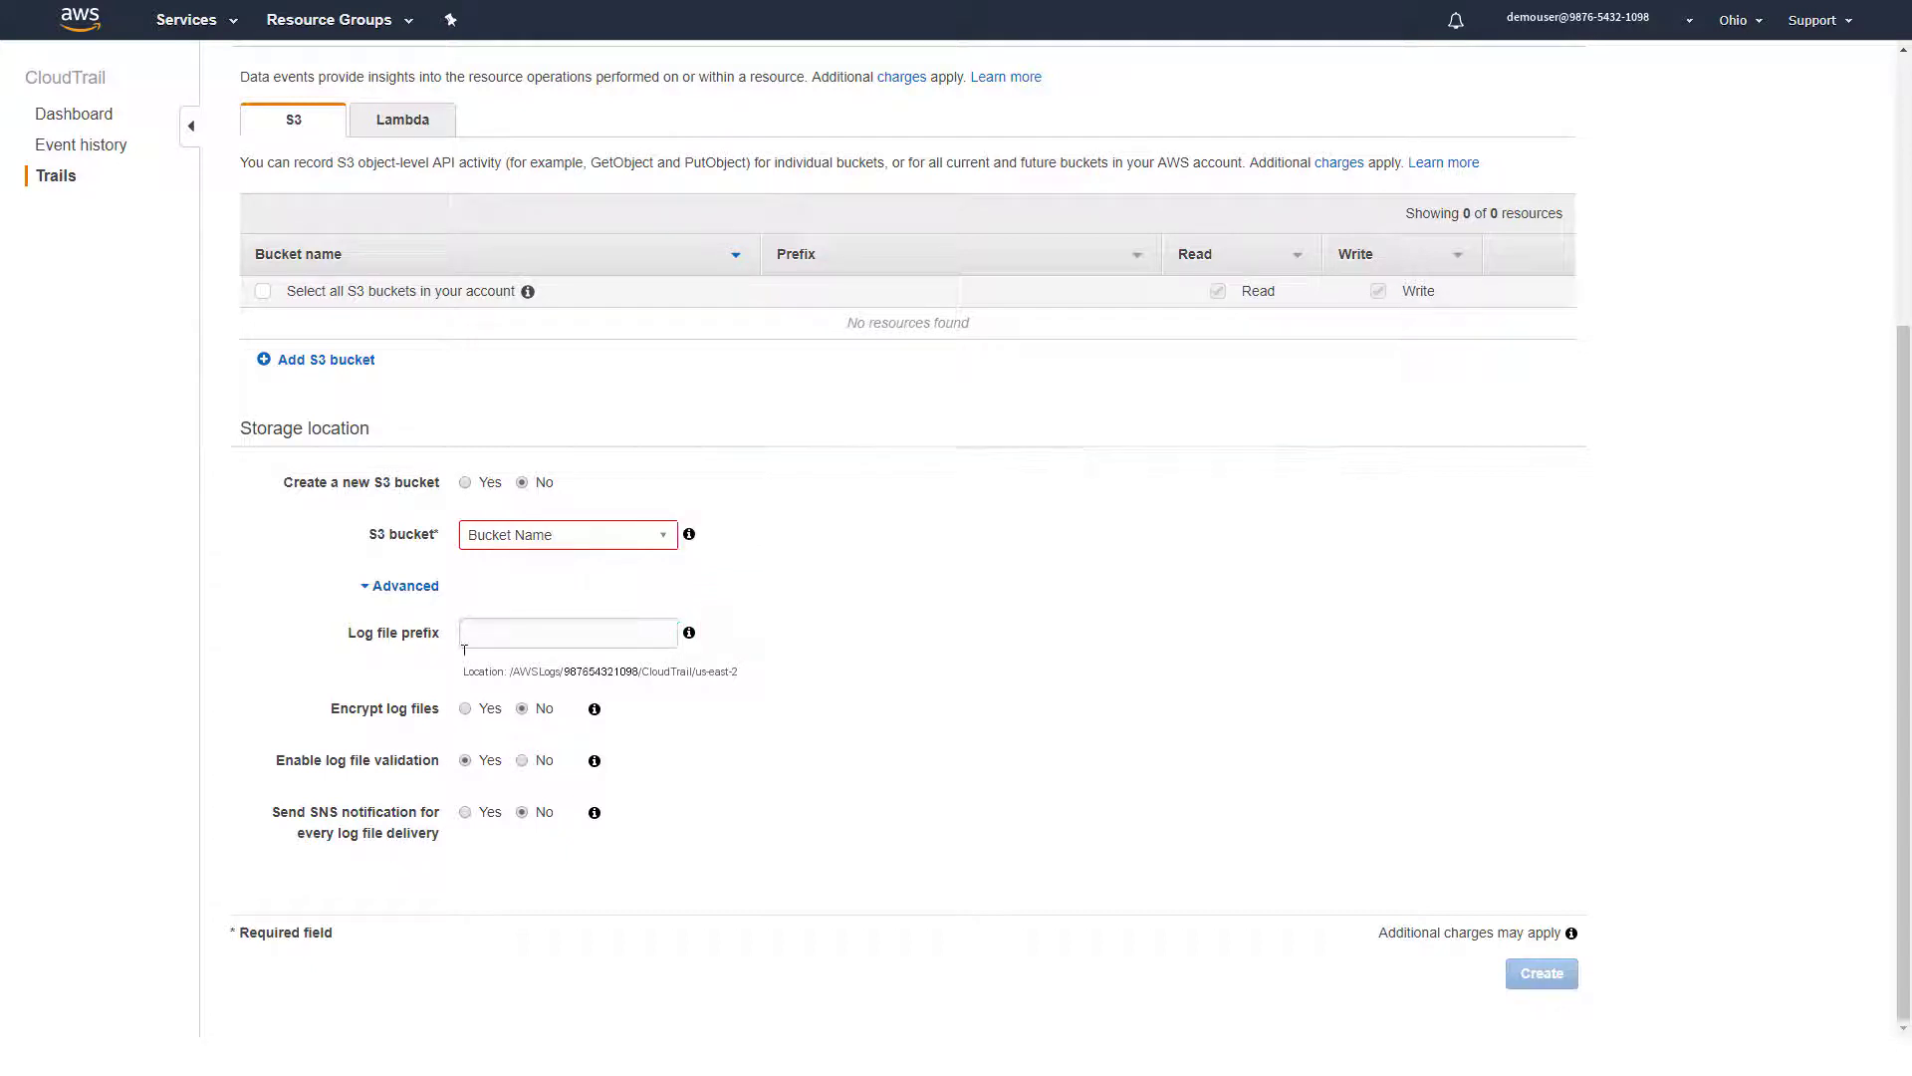
pyautogui.click(464, 482)
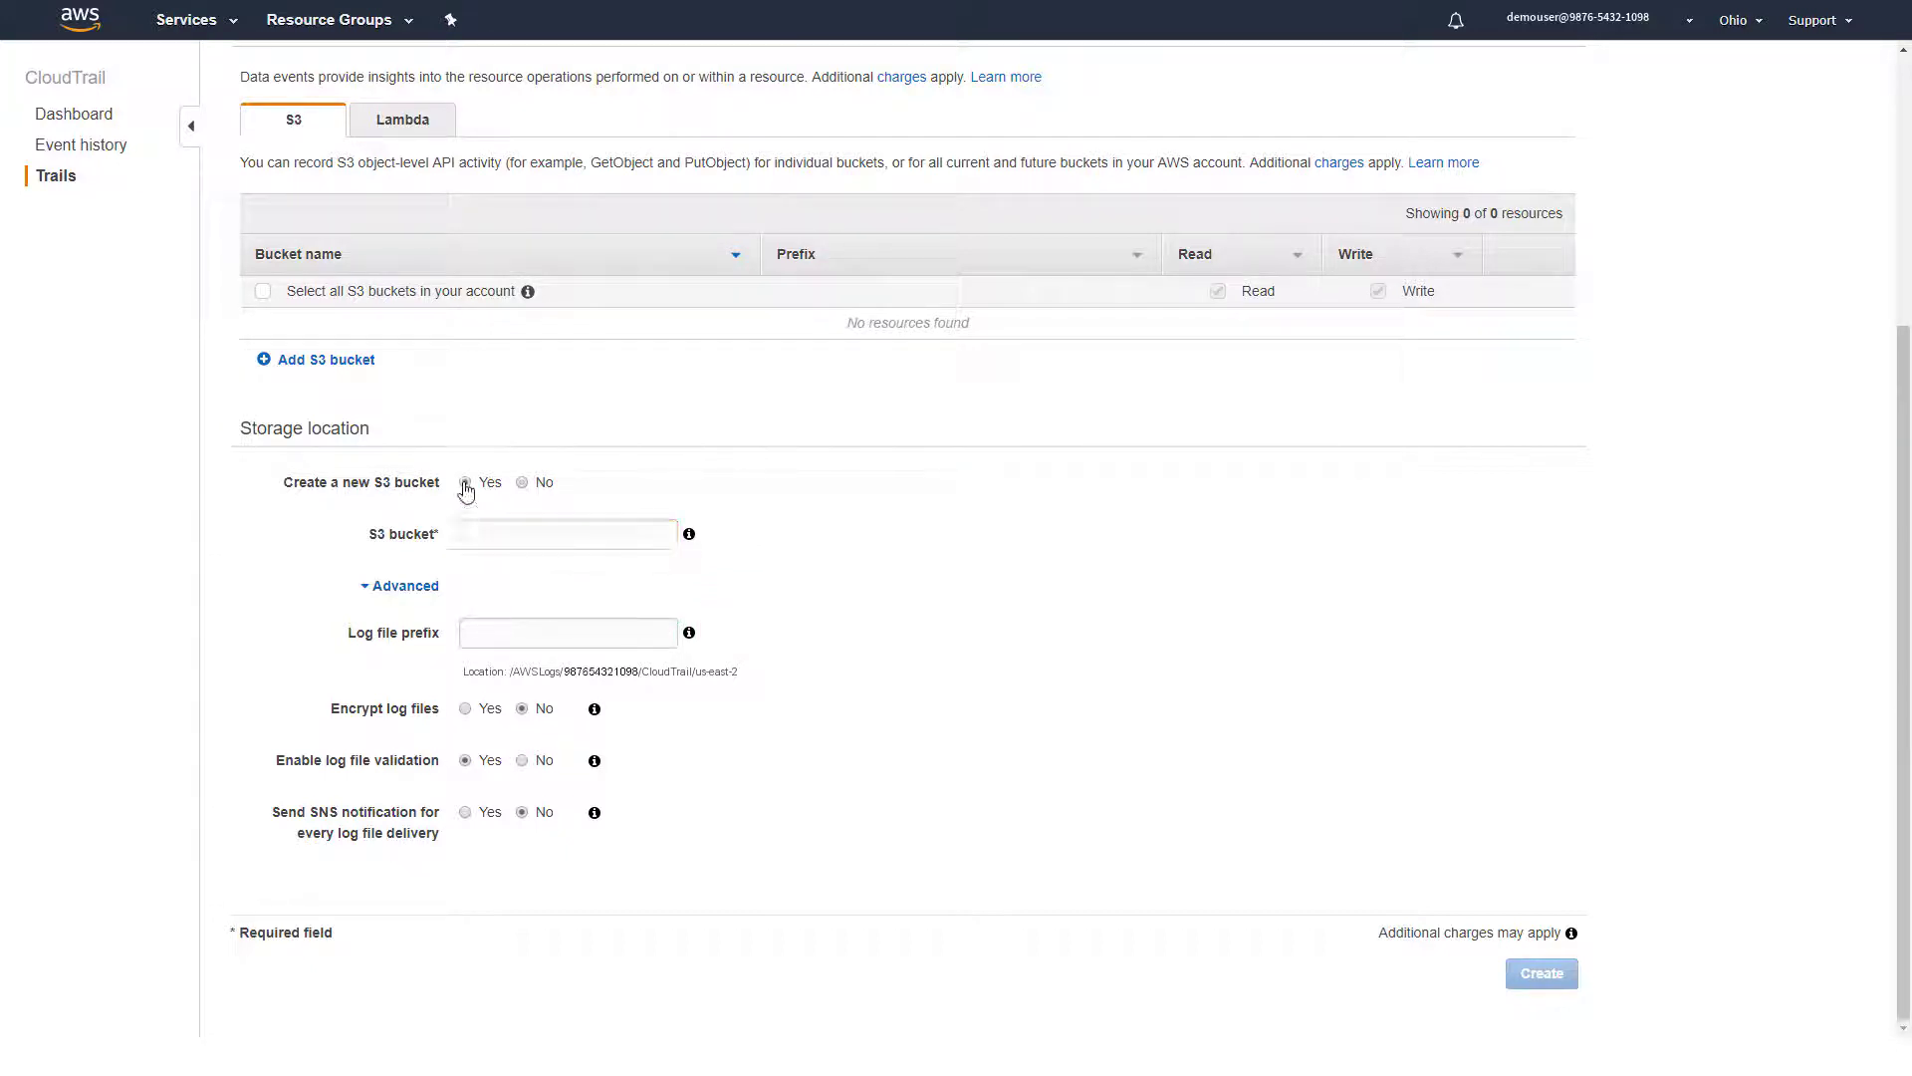
pyautogui.click(567, 533)
pyautogui.write('targets3bucket-demo')
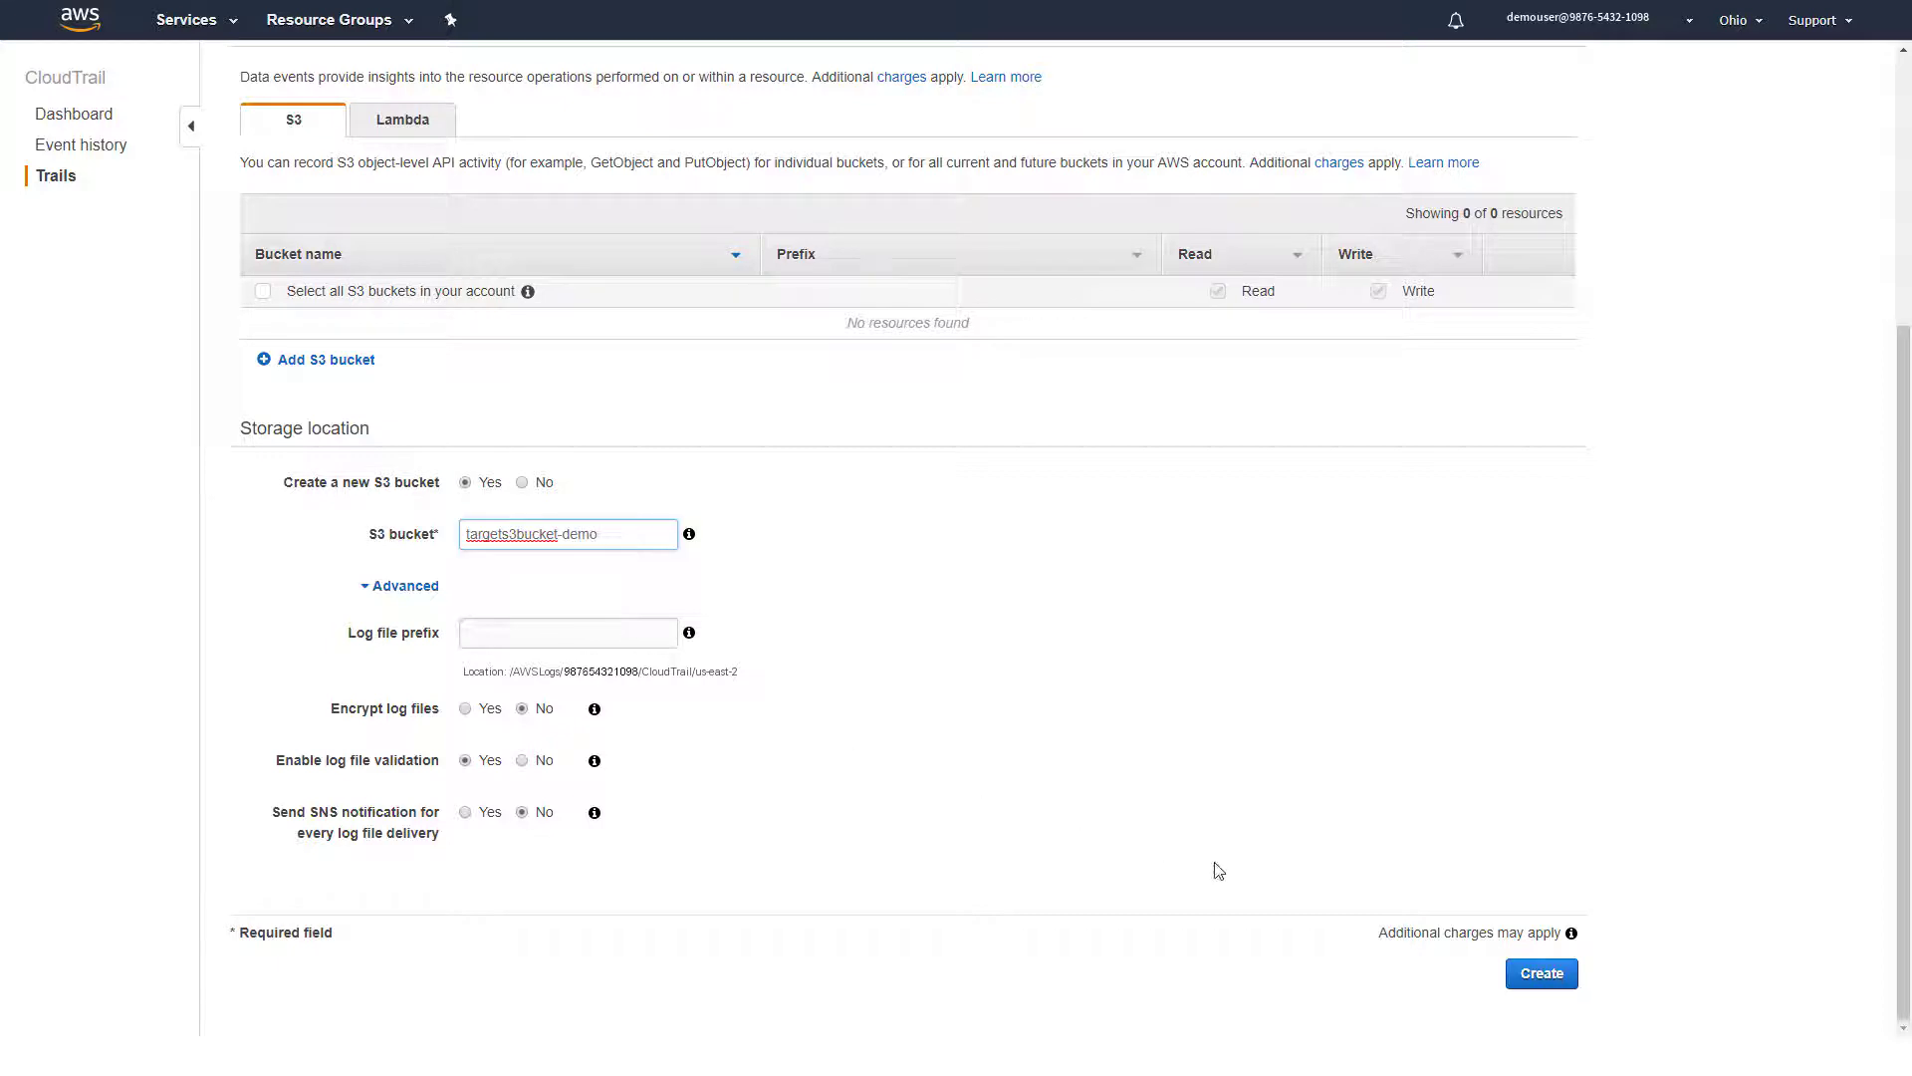
# - Create the trail and review targetcloudtrail-demo's configuration, delivering to targets3bucket-demo
pyautogui.click(1540, 972)
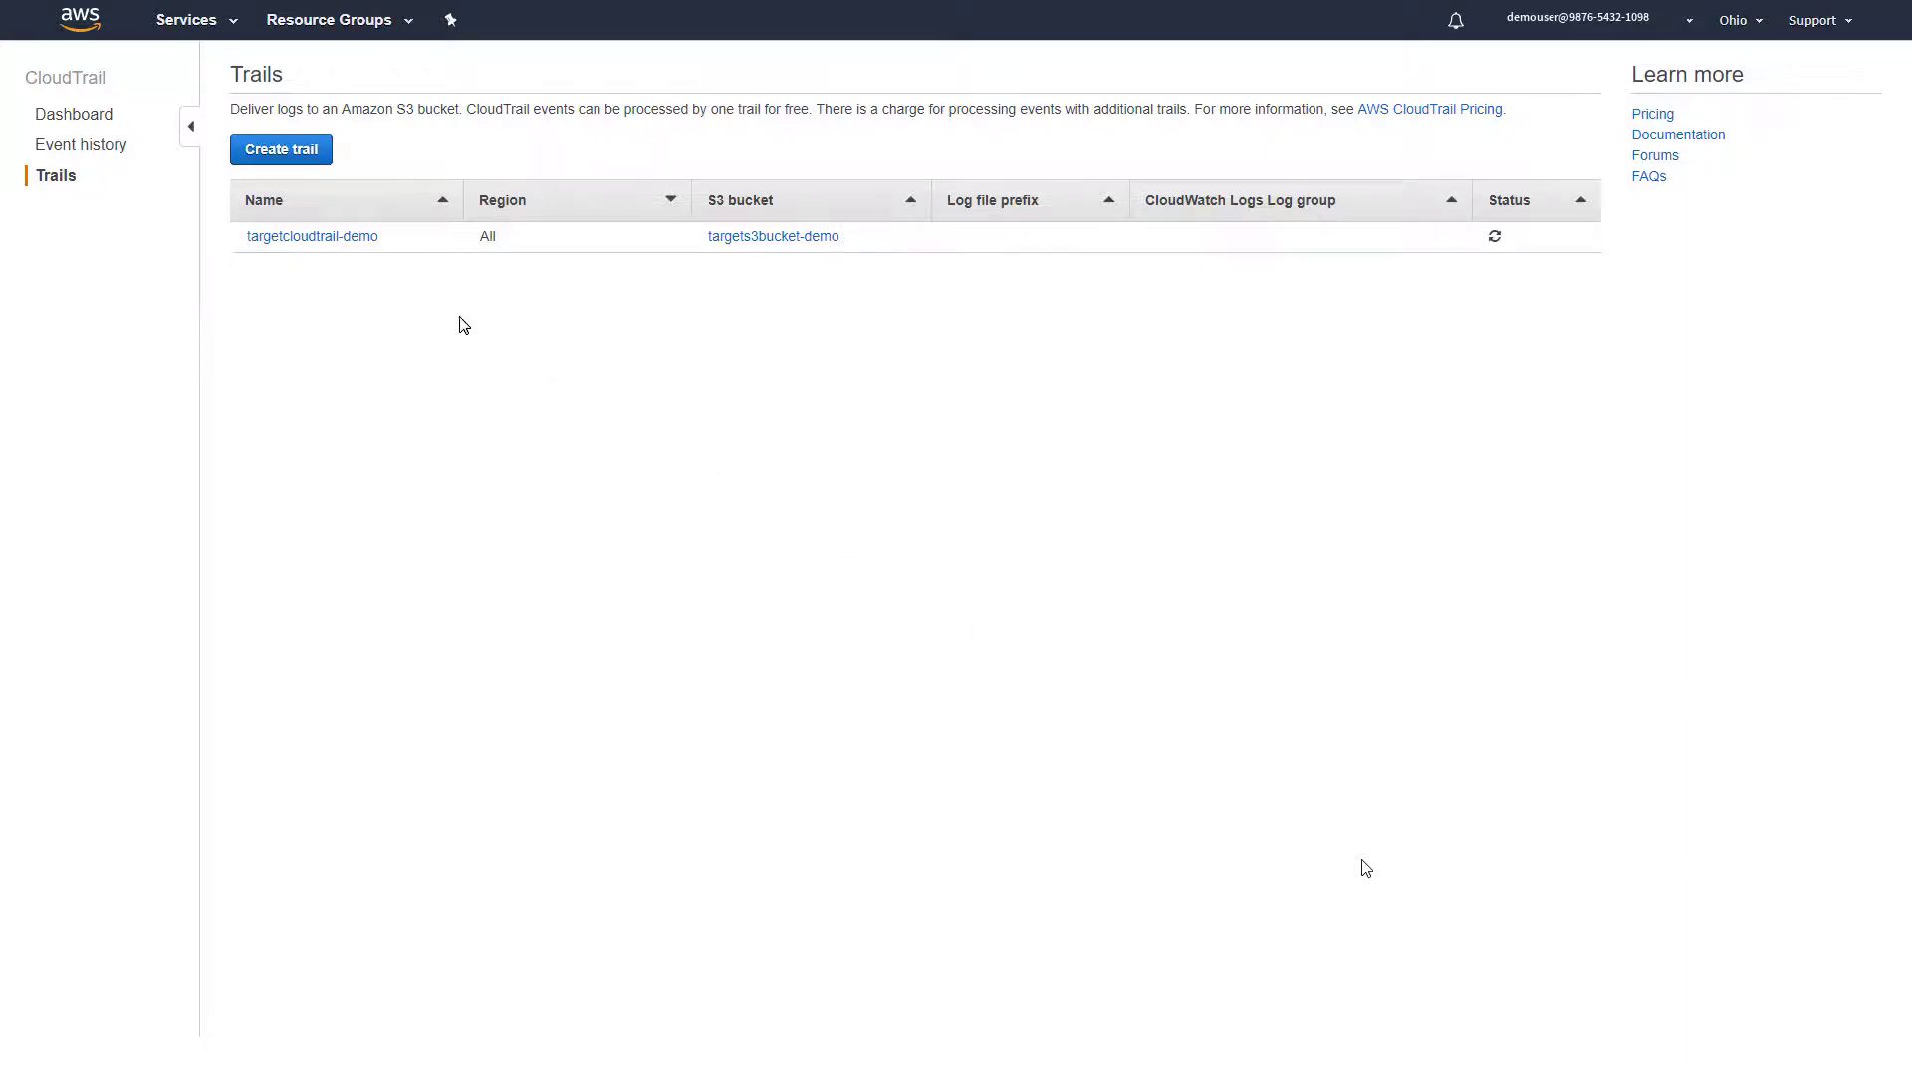
pyautogui.click(335, 241)
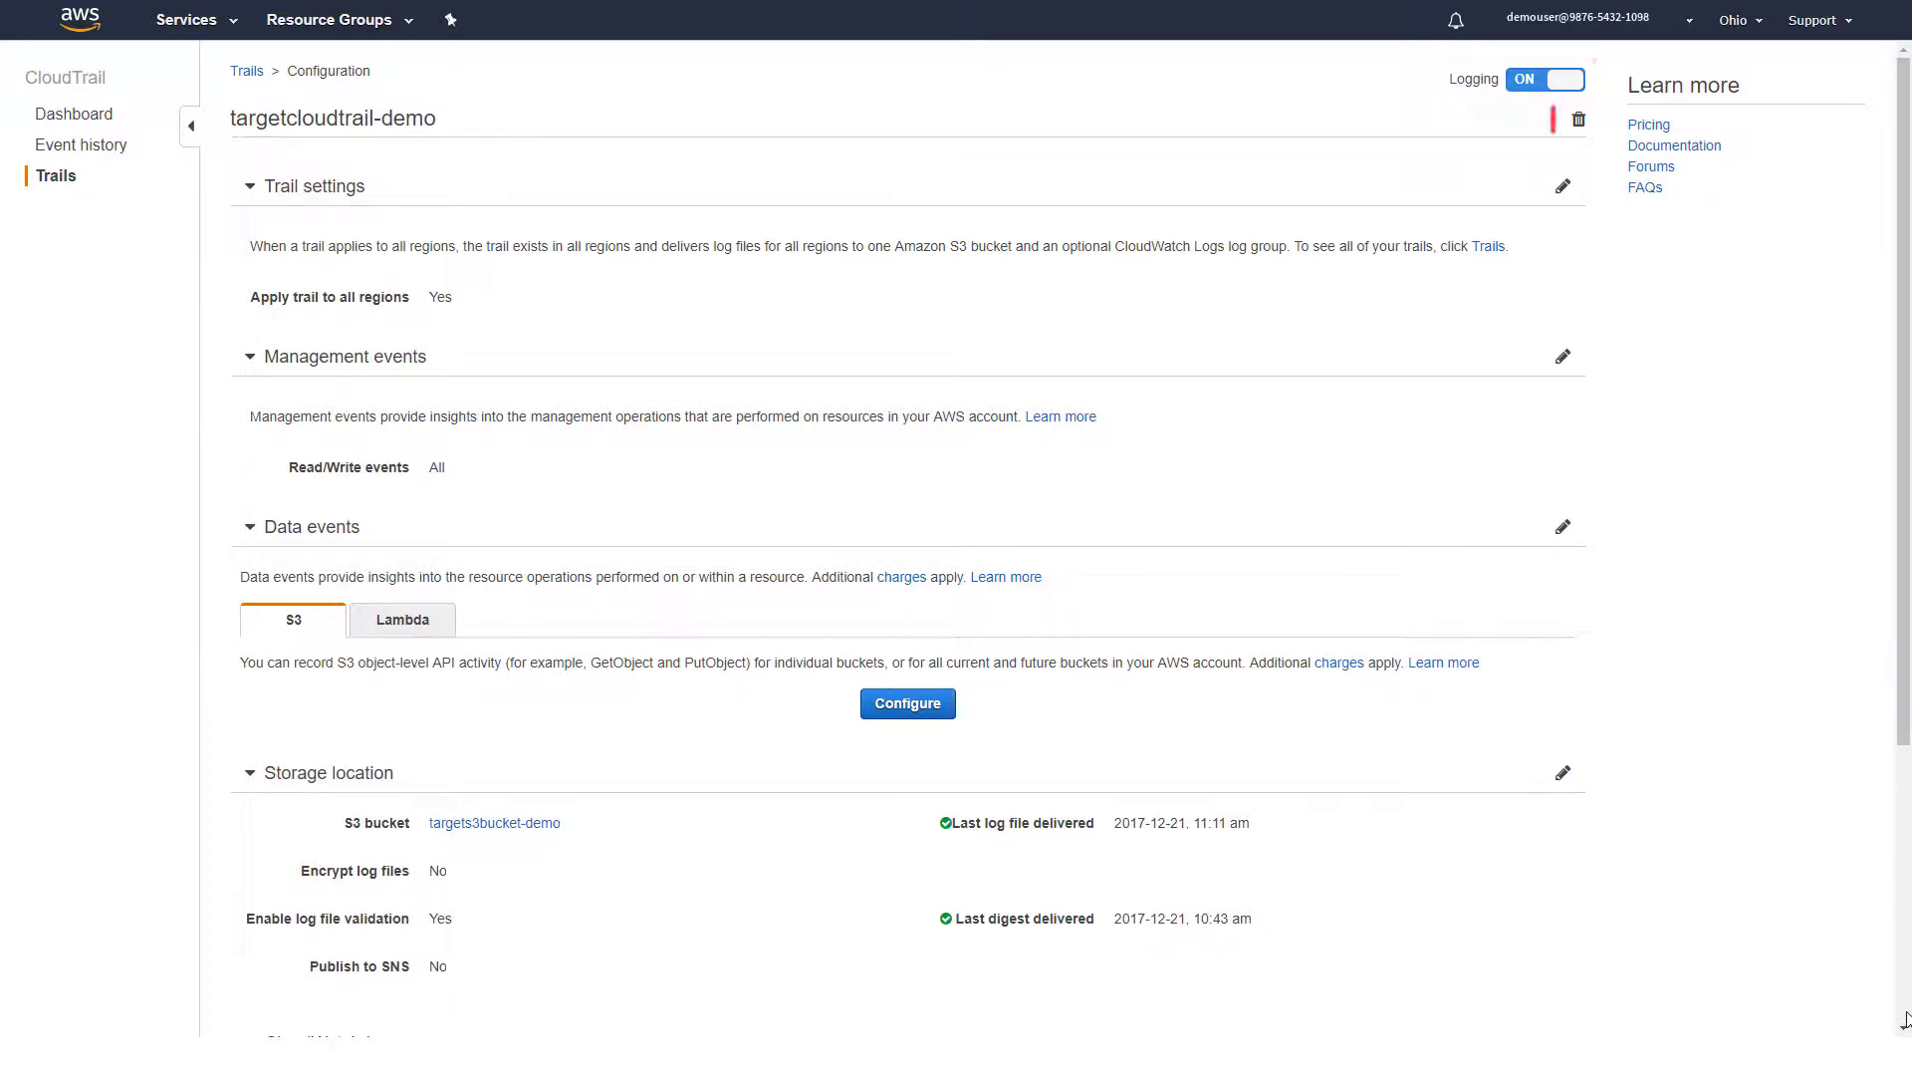
pyautogui.scroll(-5, 1904, 1019)
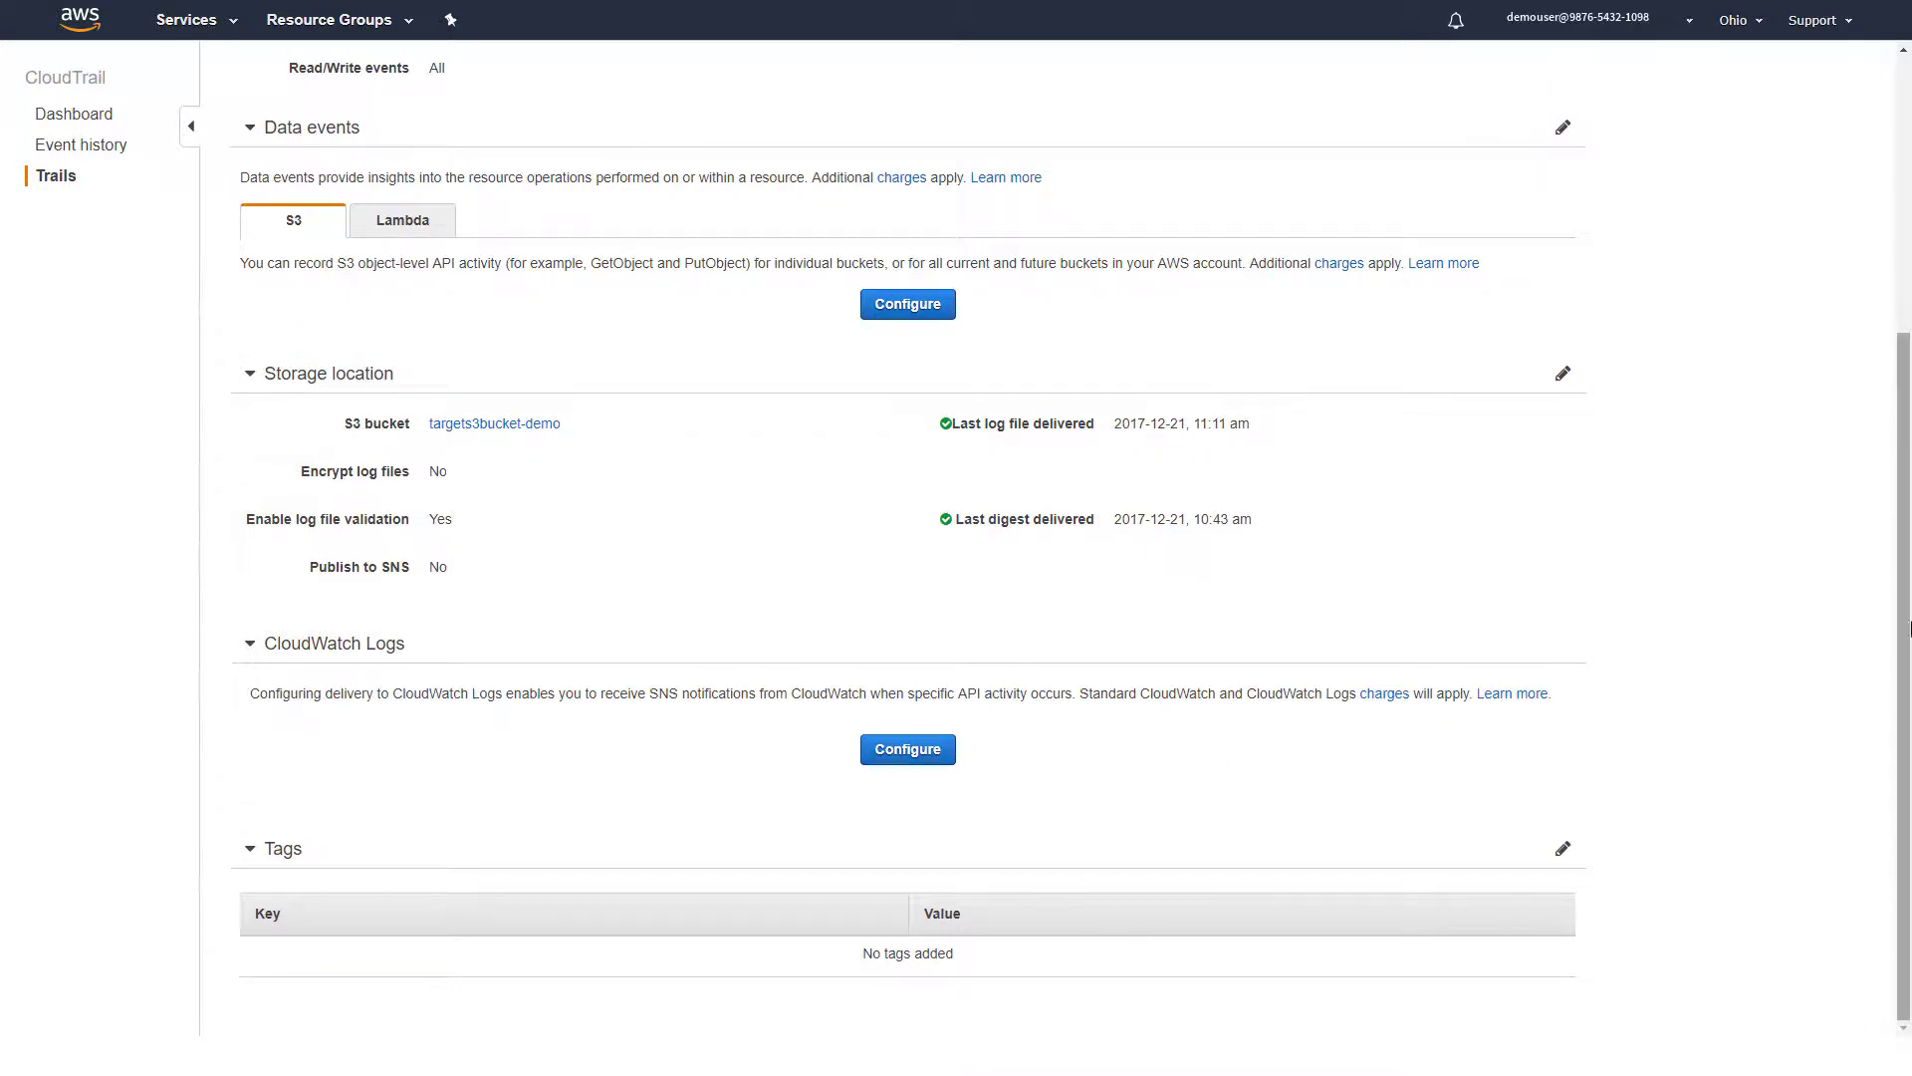
# - Show the Permissions tab of the targets3bucket-demo bucket in S3
pyautogui.click(192, 20)
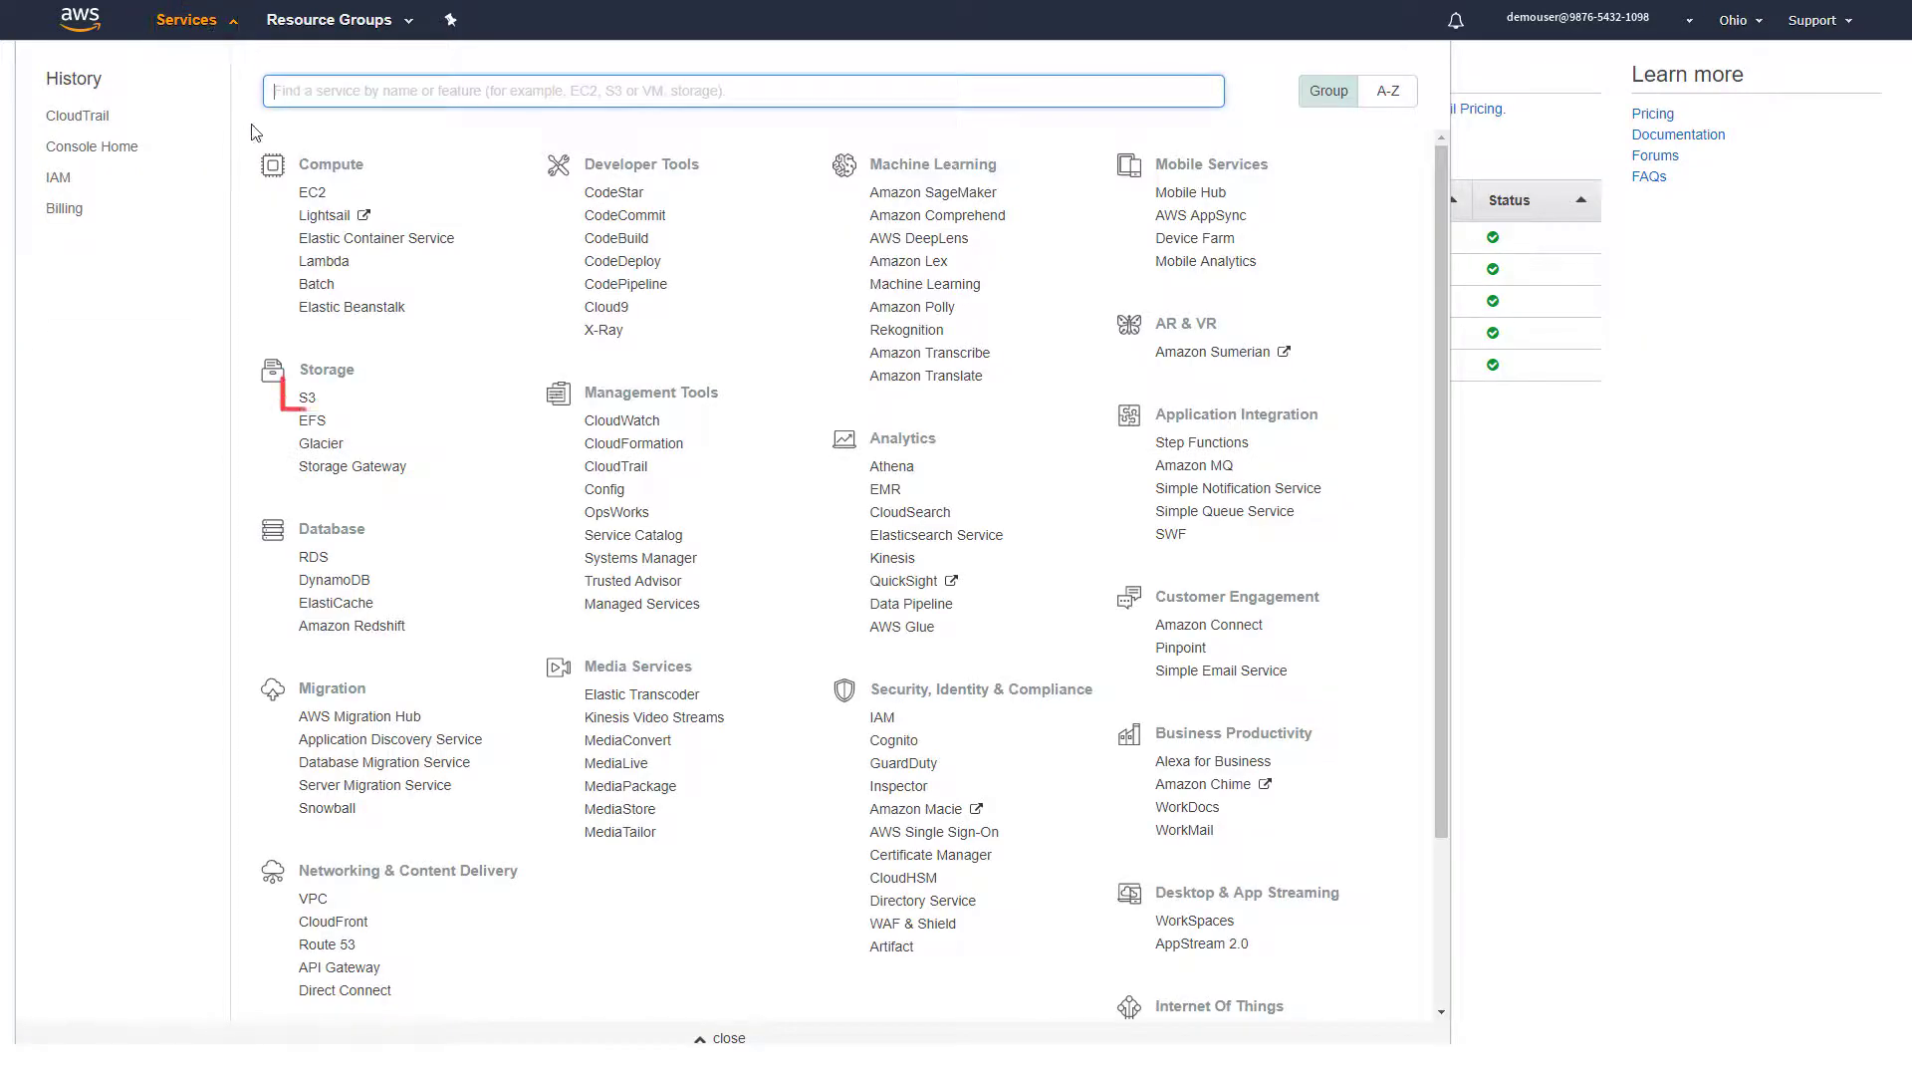
pyautogui.click(308, 396)
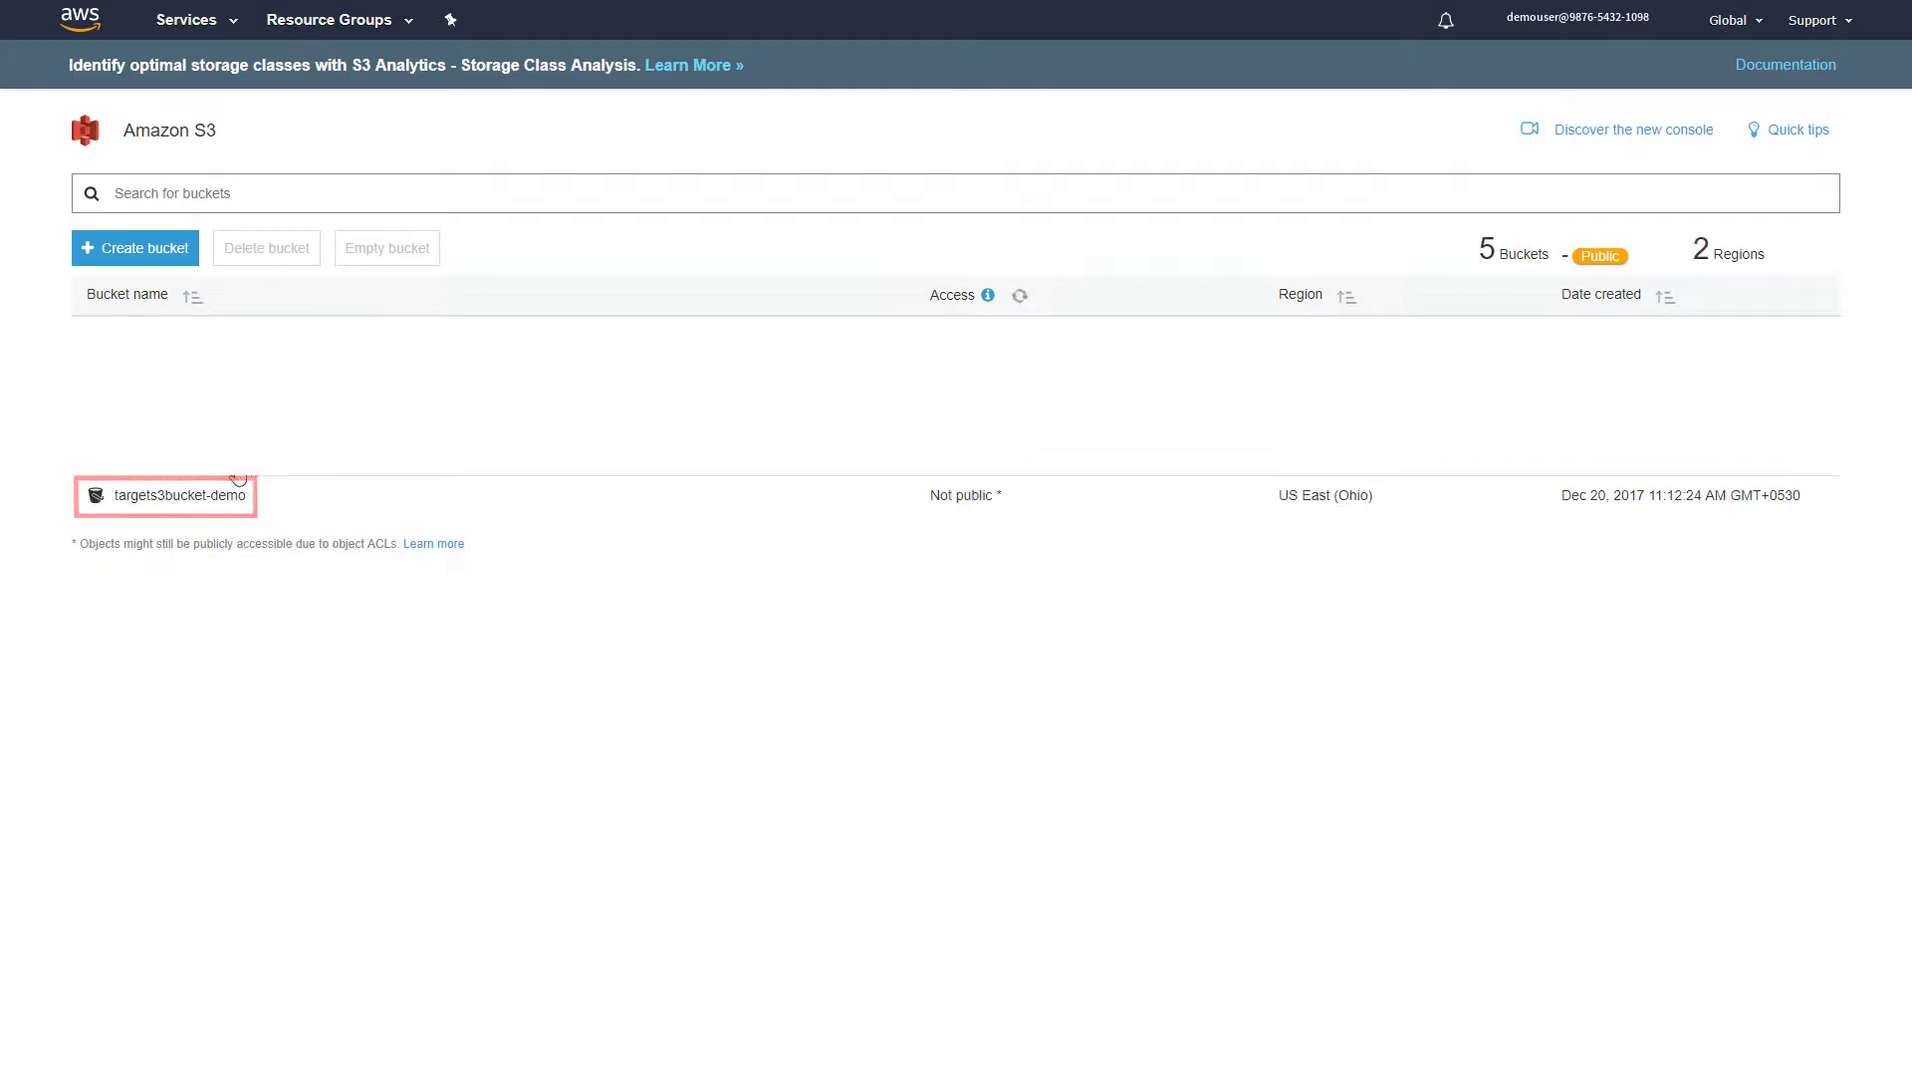
pyautogui.click(179, 494)
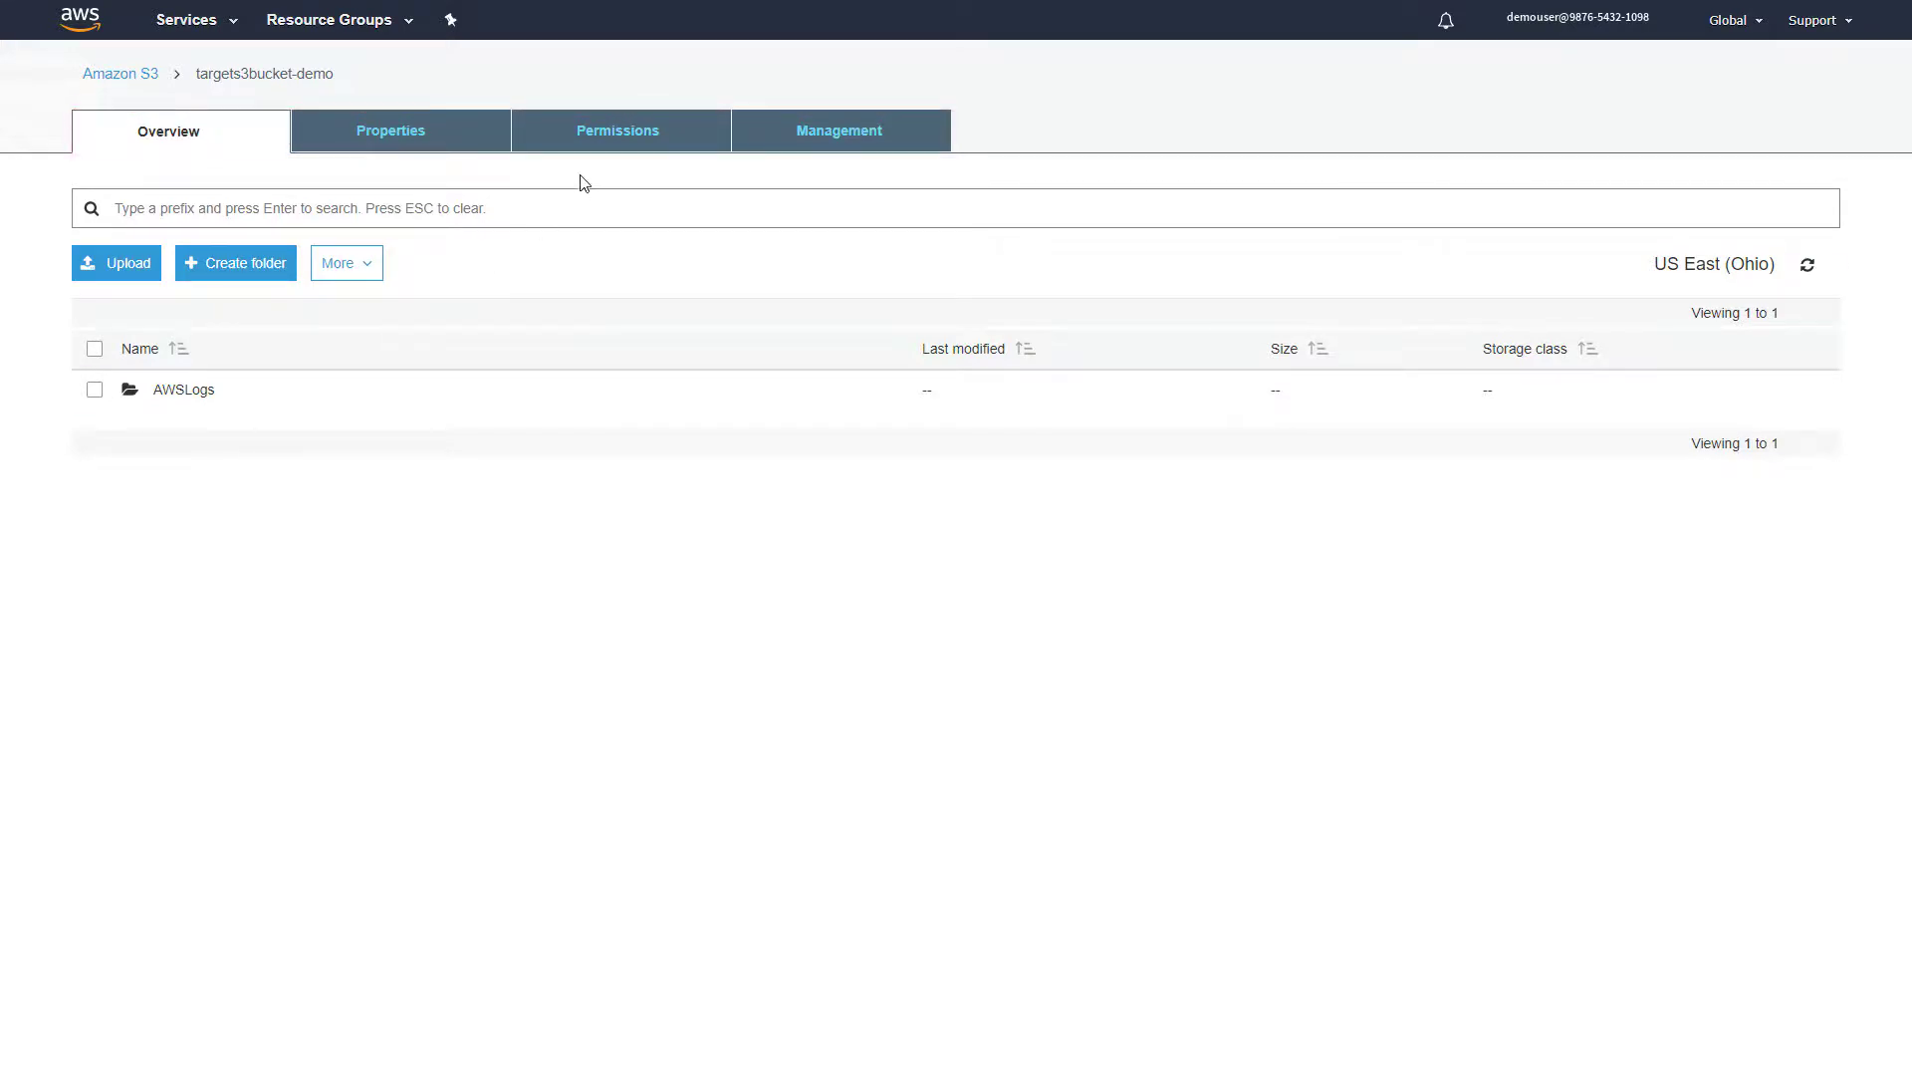
pyautogui.click(617, 130)
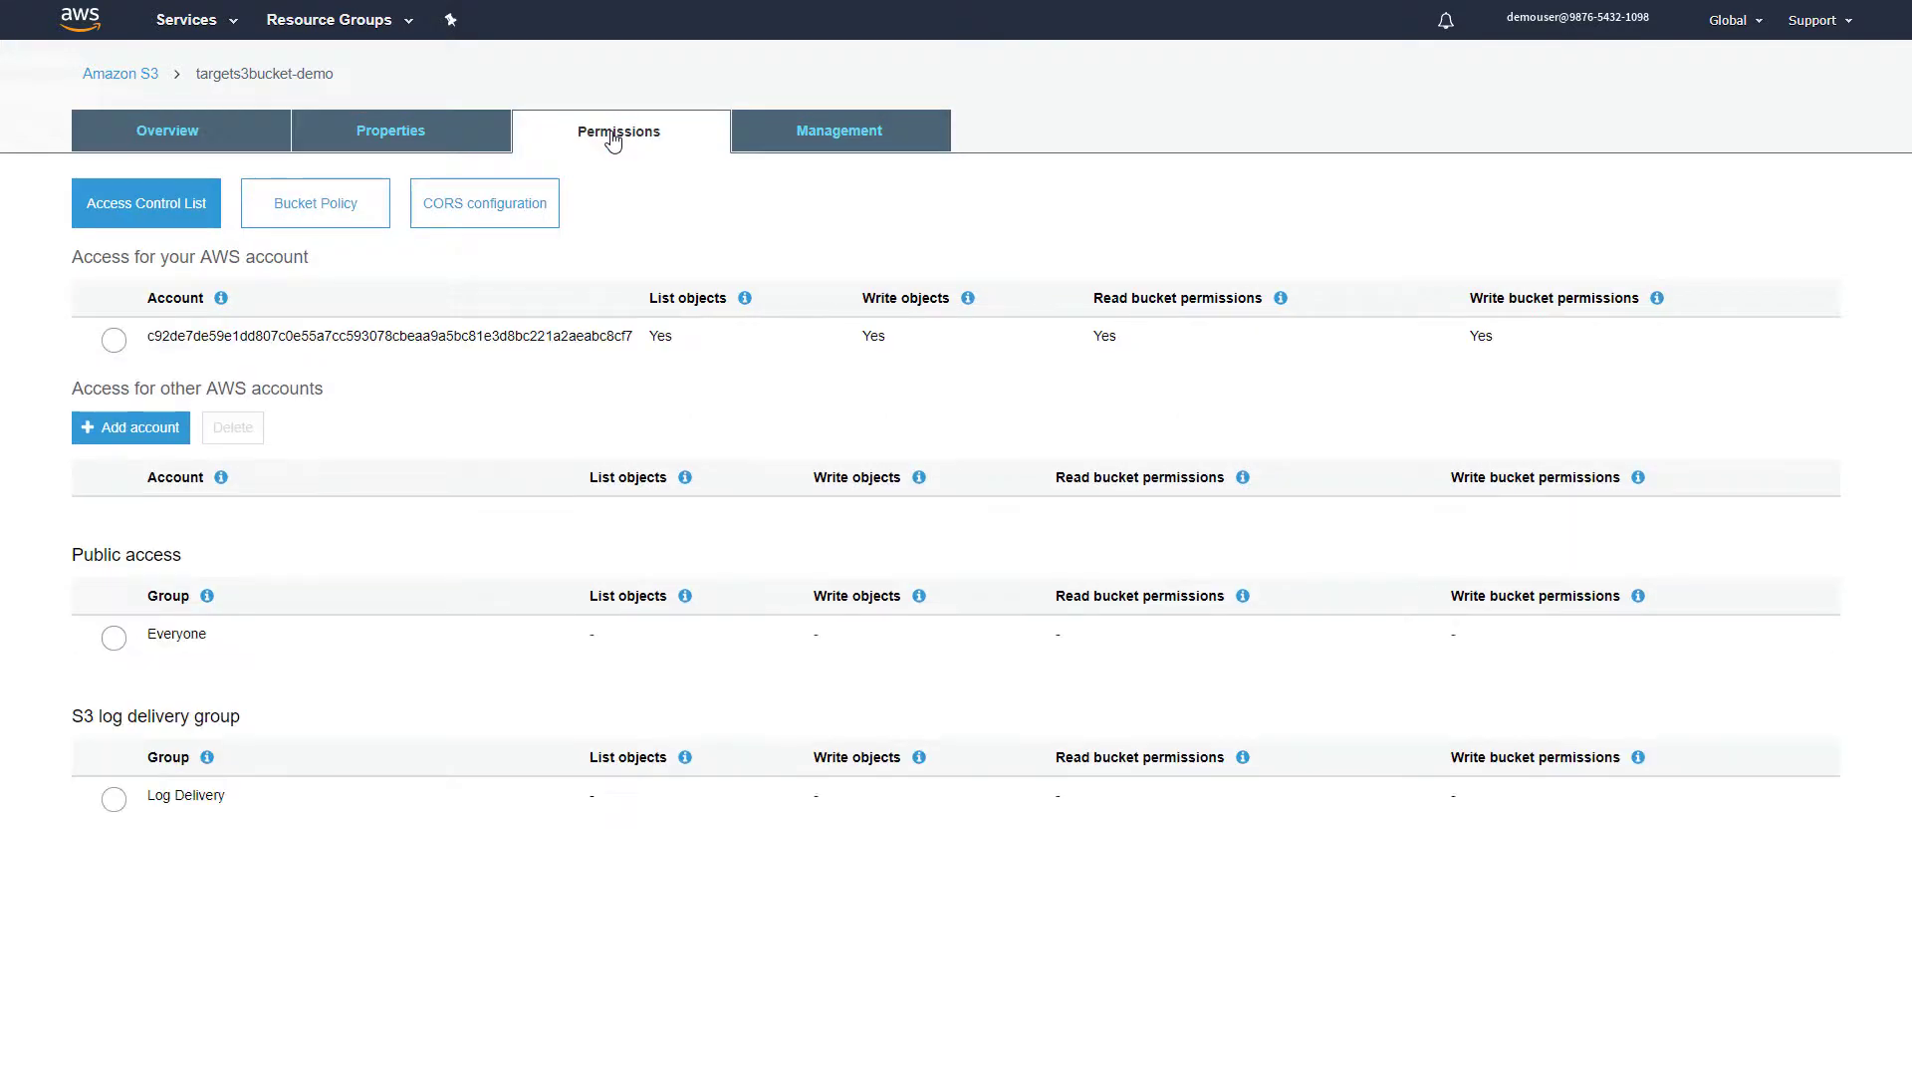
# - Review targets3bucket-demo's JSON policy granting CloudTrail ACL reads and AWSLogs writes, then save
pyautogui.click(337, 218)
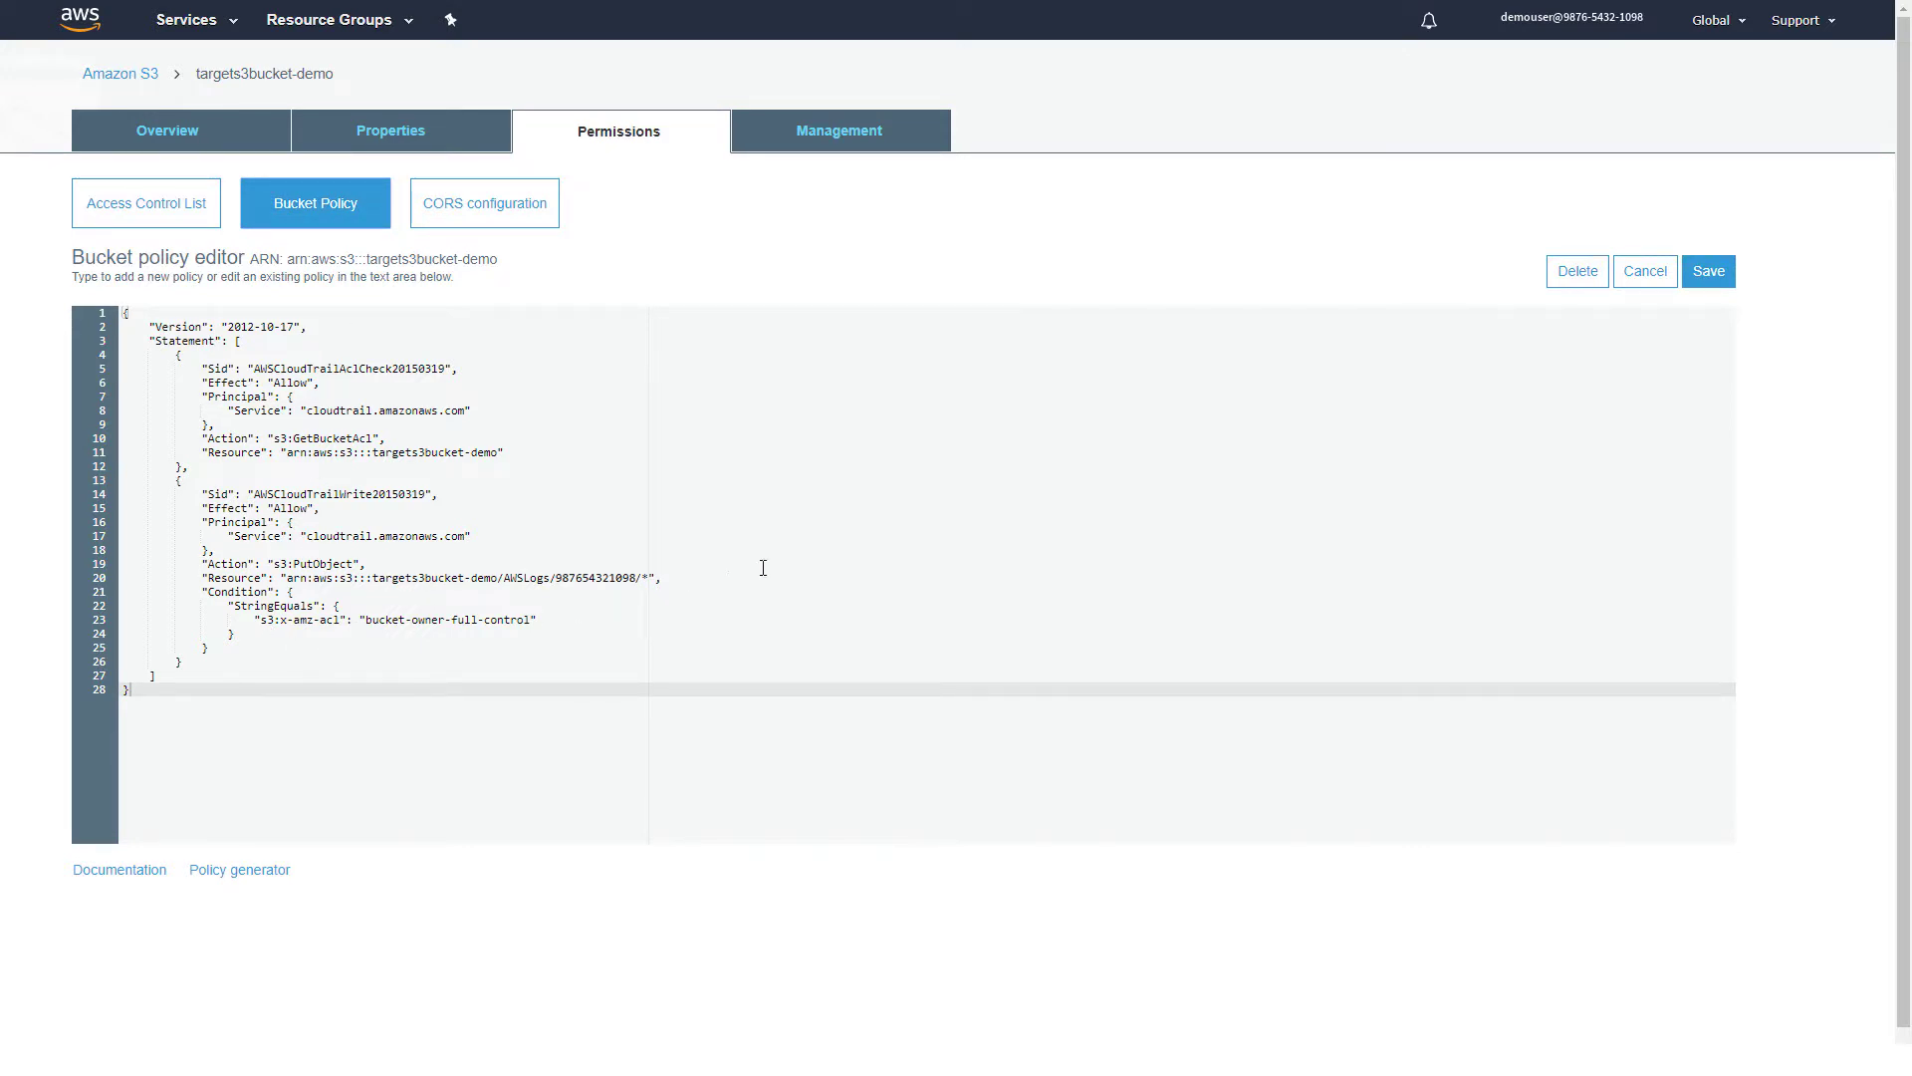
pyautogui.click(1709, 270)
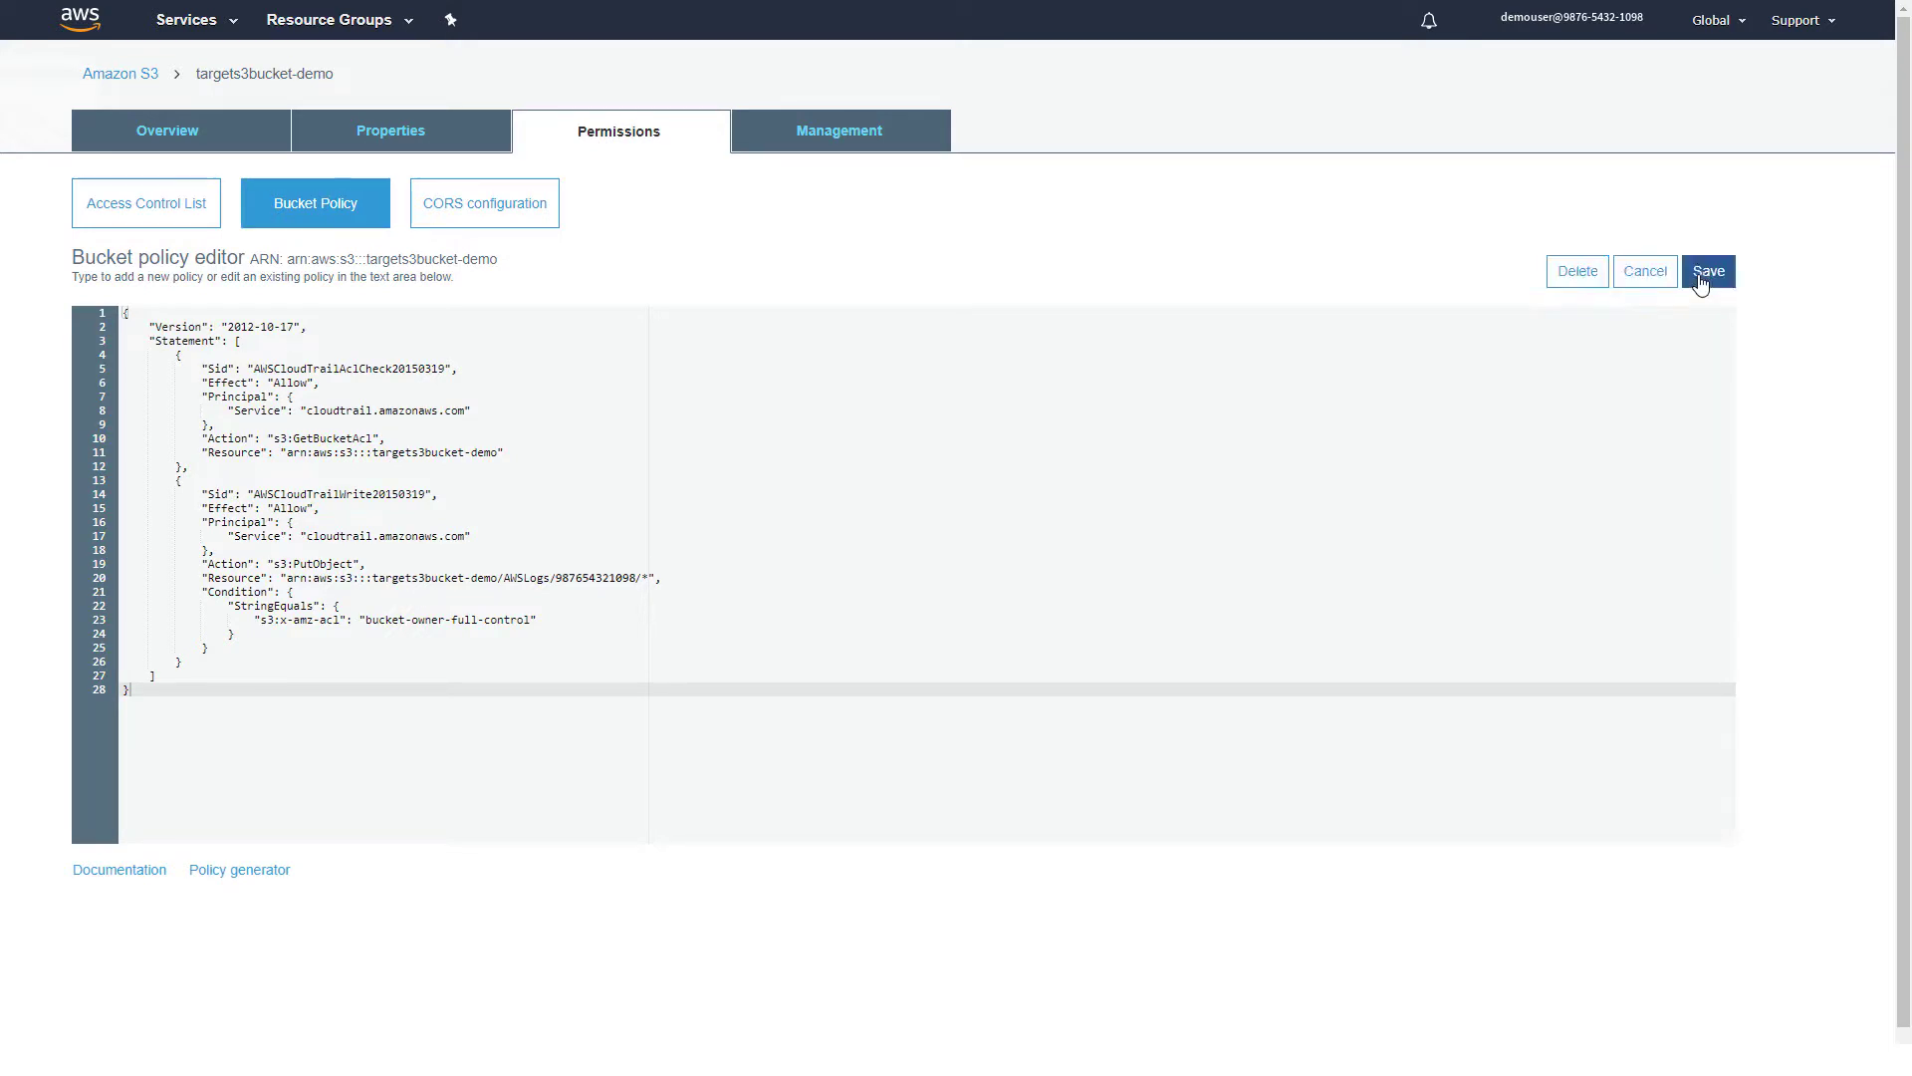